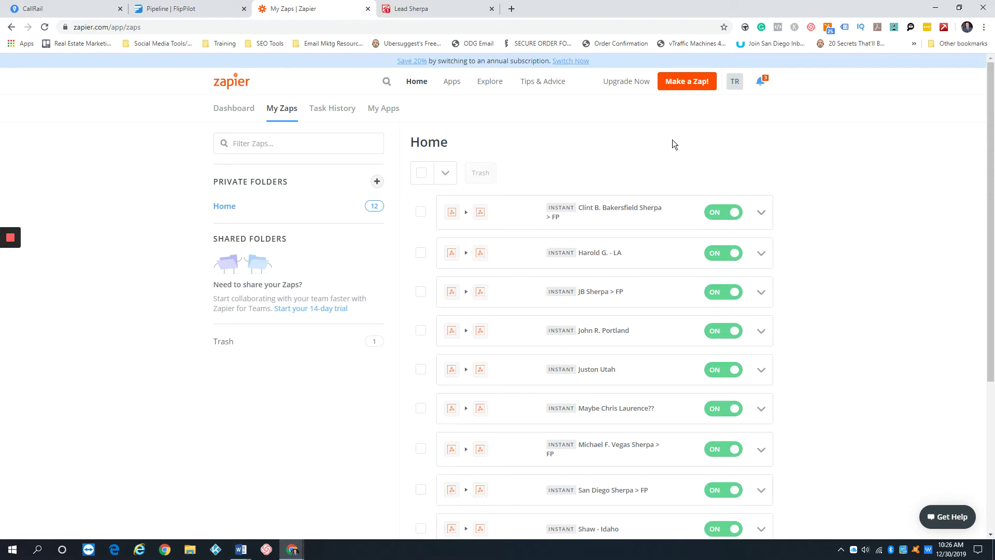
Create a new zap and name it with the owner's surname followed by "- Utah"
{"action": "left_click", "coordinate": [687, 81]}
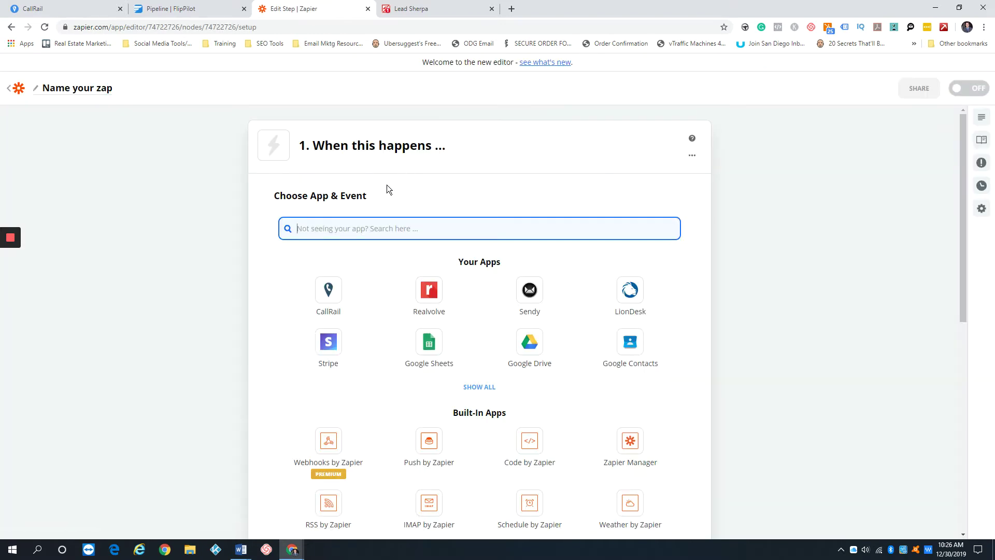
{"action": "left_click", "coordinate": [87, 90]}
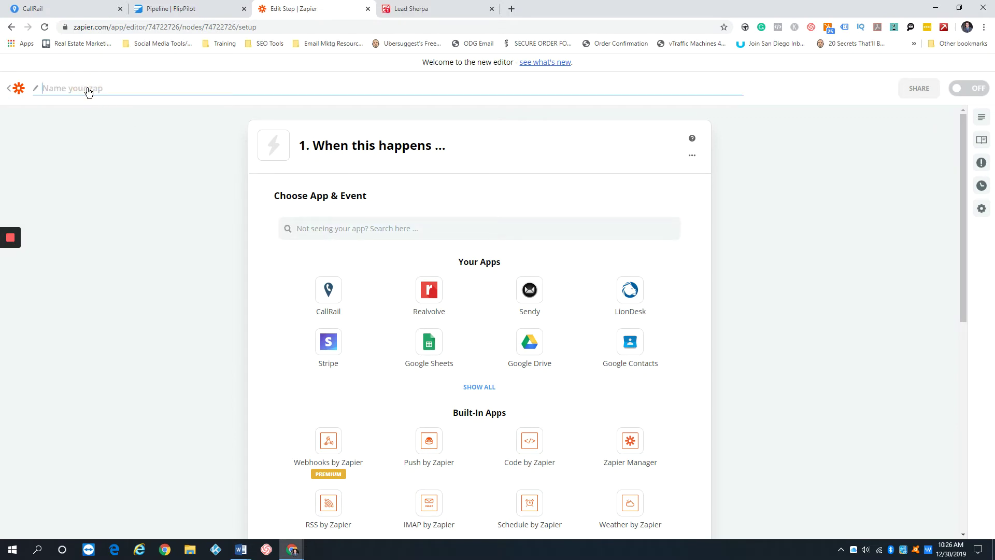
{"action": "type", "text": "Shaw -"}
{"action": "left_click", "coordinate": [449, 8]}
{"action": "left_click", "coordinate": [328, 8]}
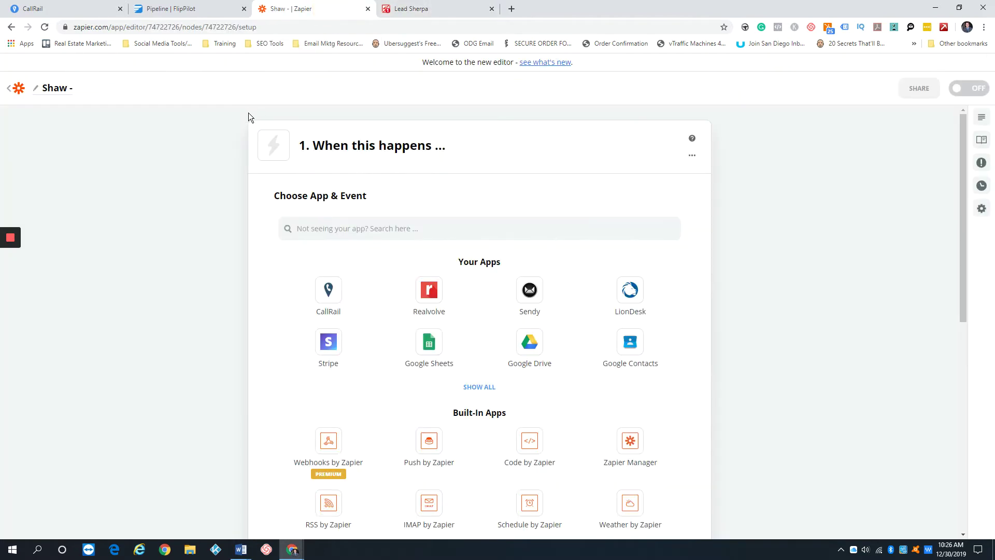
{"action": "double_click", "coordinate": [71, 91]}
{"action": "left_click", "coordinate": [77, 93]}
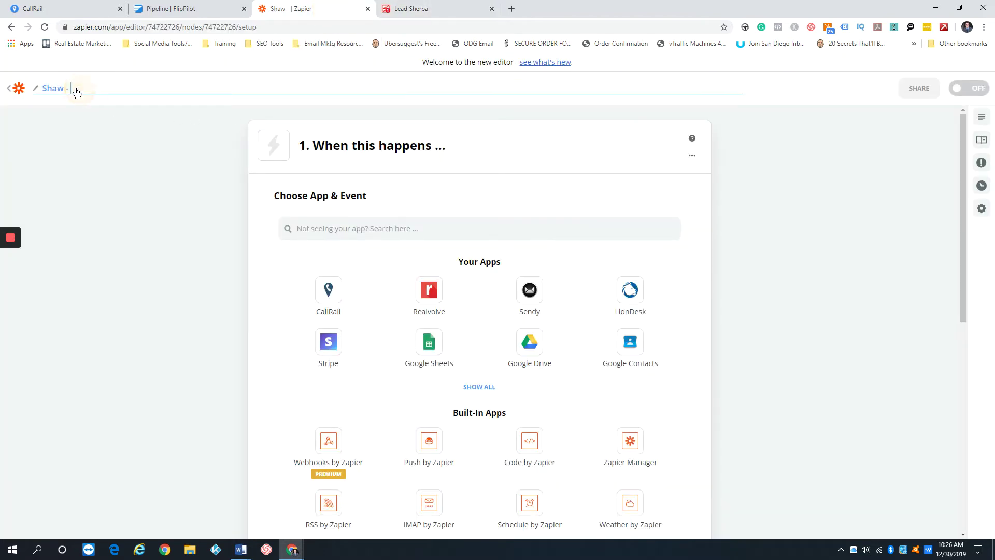
{"action": "type", "text": "Utah"}
{"action": "key", "text": "Return"}
{"action": "left_click", "coordinate": [329, 222]}
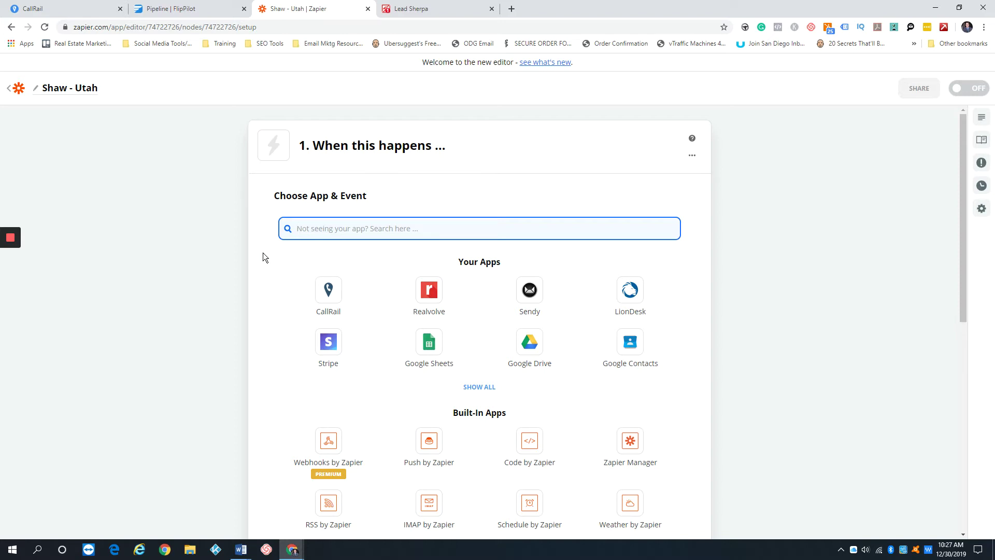
Choose Webhooks by Zapier from the built-in apps as the zap's trigger app
{"action": "scroll", "coordinate": [262, 253], "scroll_direction": "down", "scroll_amount": 1}
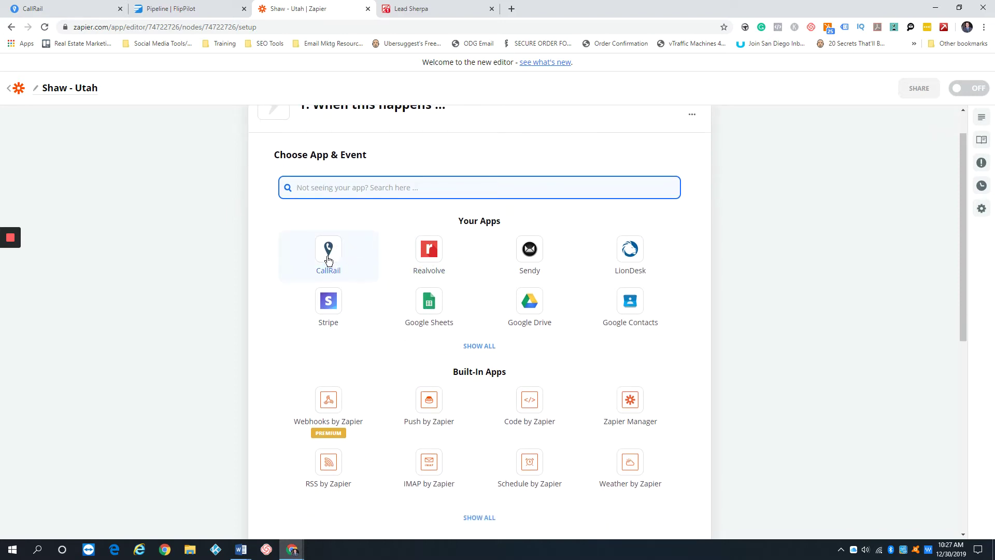
{"action": "left_click", "coordinate": [329, 253]}
{"action": "left_click", "coordinate": [428, 301]}
{"action": "scroll", "coordinate": [323, 303], "scroll_direction": "down", "scroll_amount": 1}
{"action": "scroll", "coordinate": [322, 308], "scroll_direction": "up", "scroll_amount": 1}
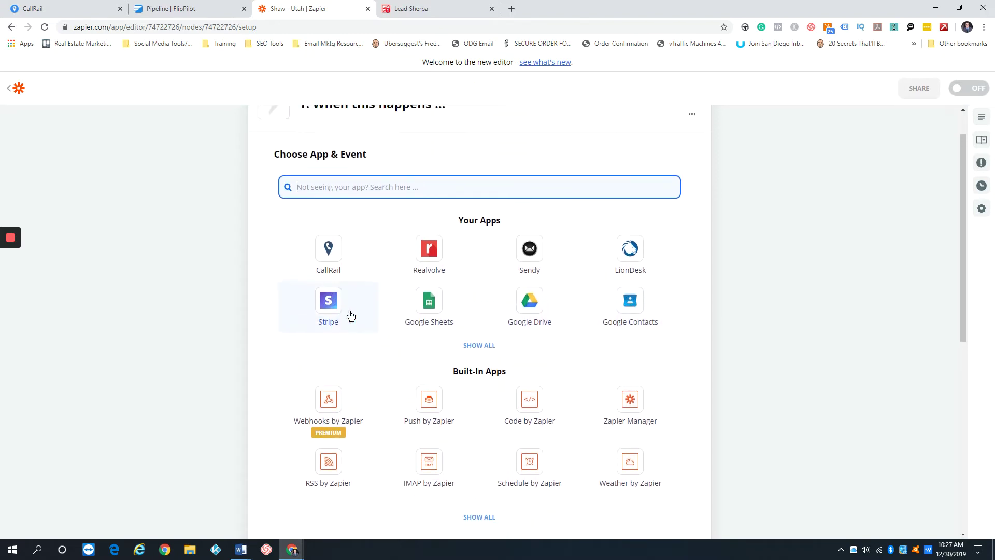
{"action": "scroll", "coordinate": [326, 327], "scroll_direction": "down", "scroll_amount": 4}
{"action": "scroll", "coordinate": [328, 332], "scroll_direction": "down", "scroll_amount": 1}
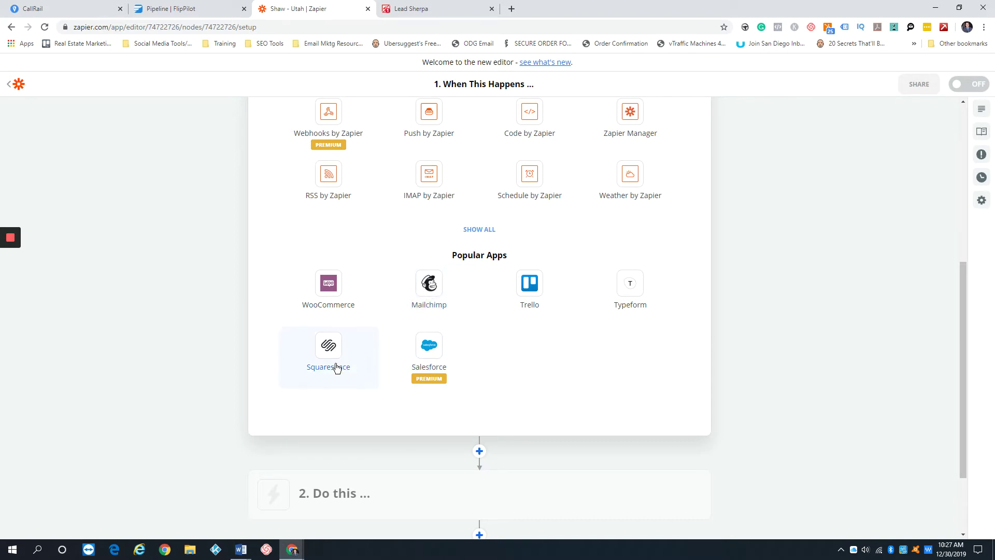
{"action": "scroll", "coordinate": [344, 371], "scroll_direction": "up", "scroll_amount": 3}
{"action": "scroll", "coordinate": [362, 371], "scroll_direction": "up", "scroll_amount": 2}
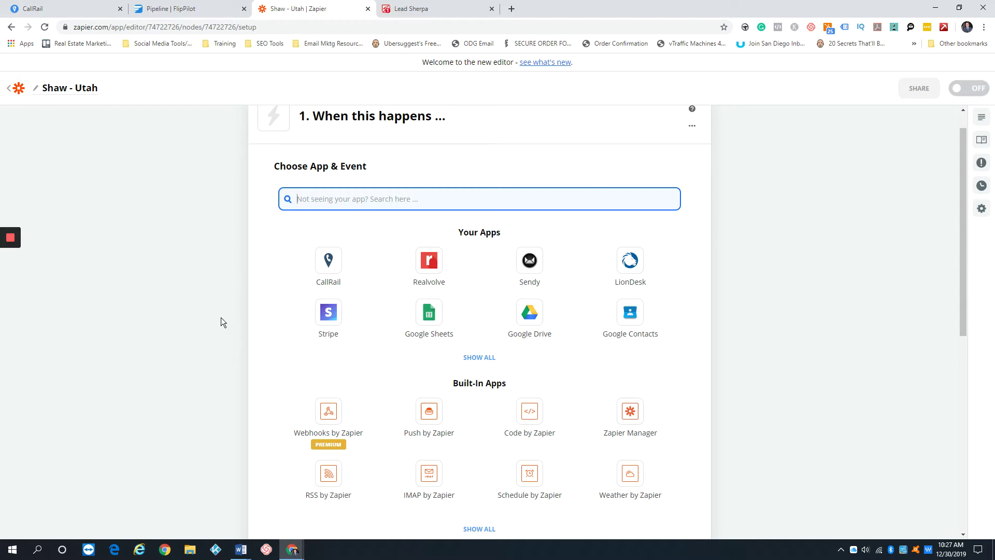
{"action": "scroll", "coordinate": [221, 317], "scroll_direction": "up", "scroll_amount": 1}
{"action": "scroll", "coordinate": [219, 337], "scroll_direction": "down", "scroll_amount": 2}
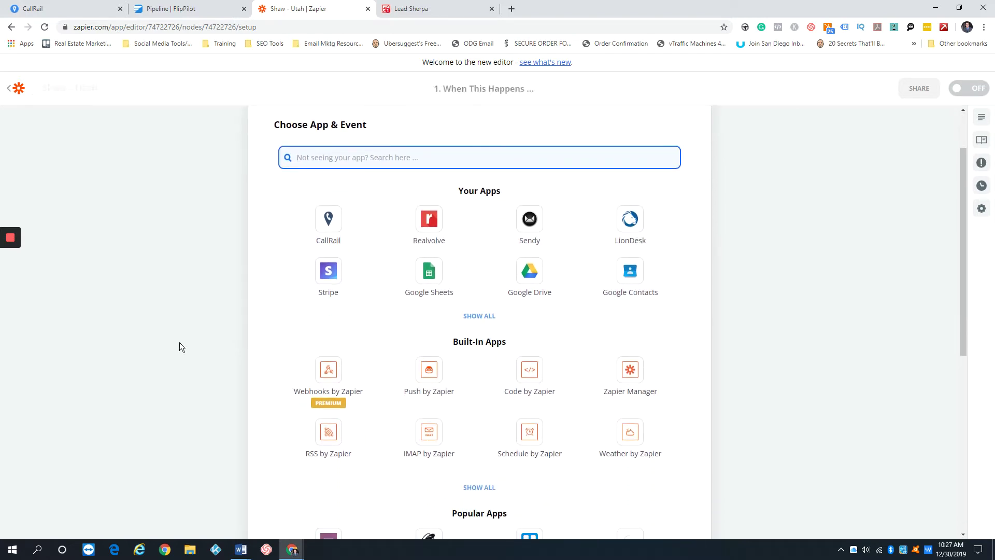
{"action": "left_click", "coordinate": [329, 357]}
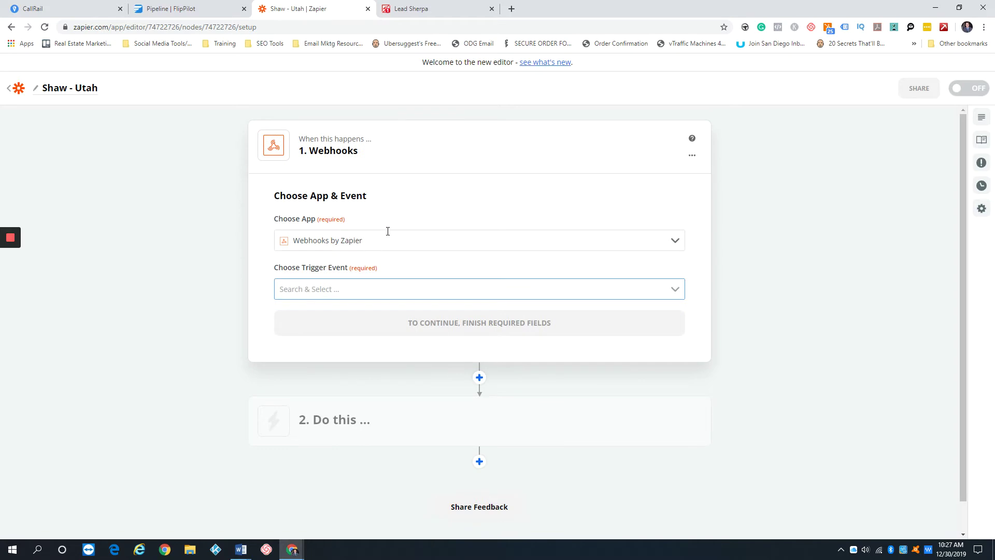
Set the webhook trigger event to Catch Hook and continue to the hook customization
{"action": "left_click_drag", "start_coordinate": [276, 196], "coordinate": [389, 197]}
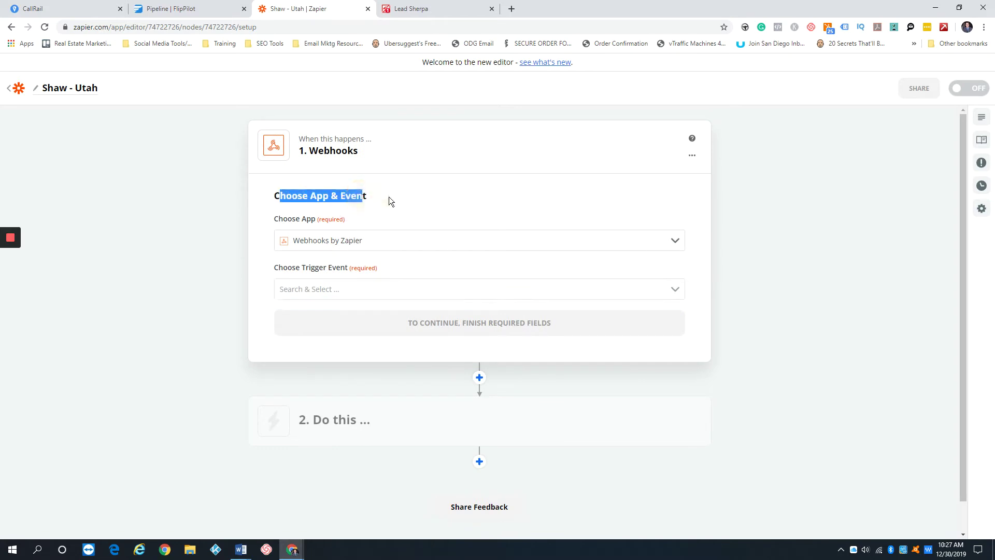
{"action": "left_click", "coordinate": [393, 201]}
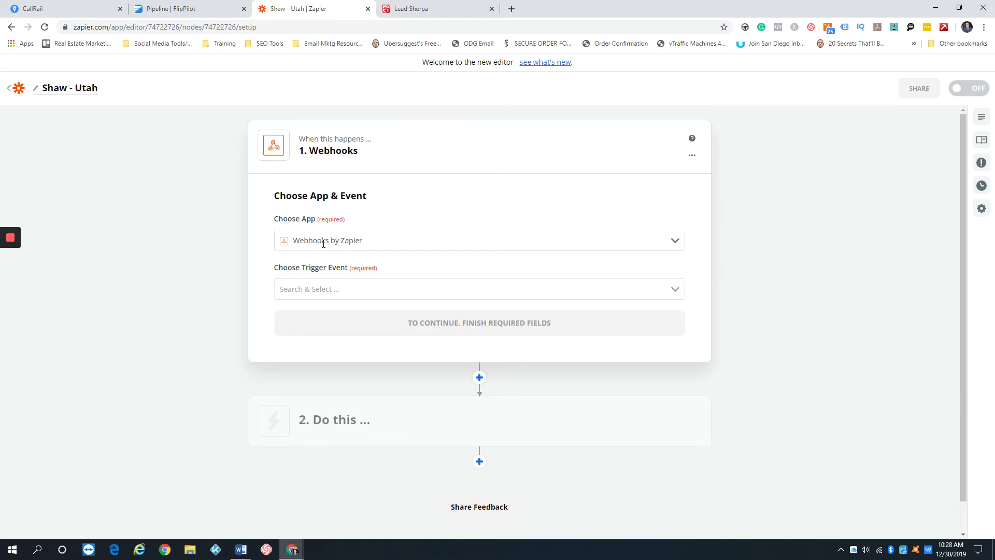
{"action": "key", "text": "ctrl"}
{"action": "left_click", "coordinate": [672, 289]}
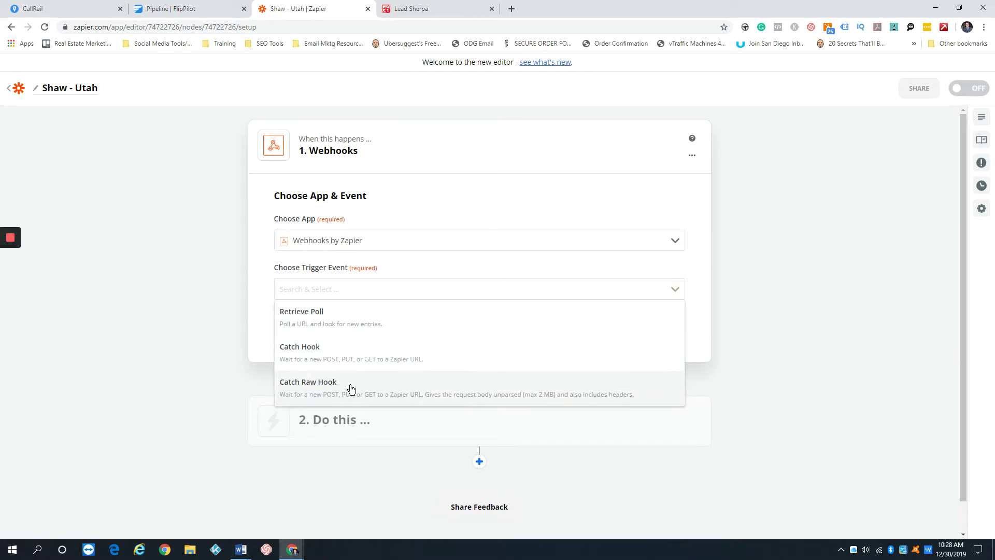
{"action": "left_click", "coordinate": [312, 350]}
{"action": "left_click", "coordinate": [495, 330]}
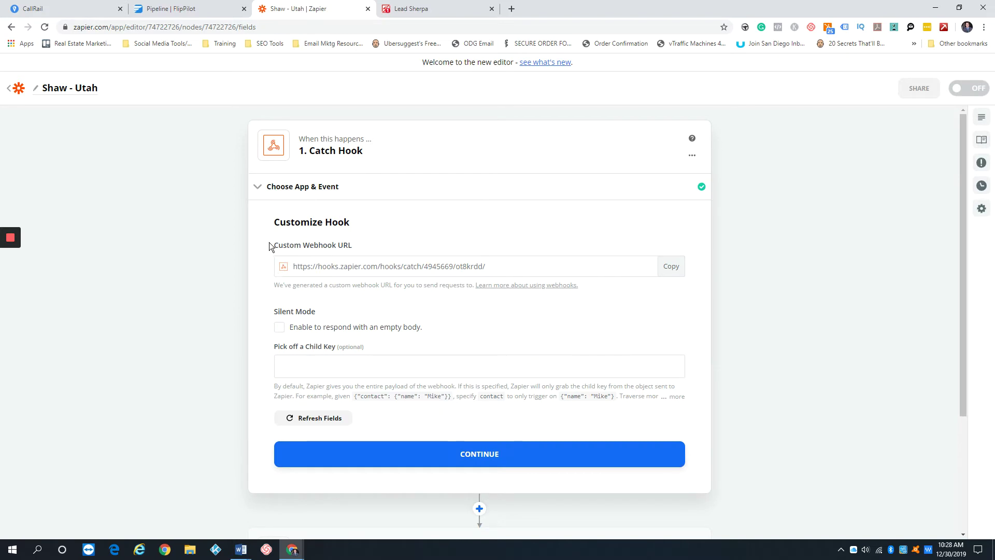
Switch to Lead Sherpa and start adding a new Zapier webhook from the account settings
{"action": "left_click_drag", "start_coordinate": [273, 245], "coordinate": [344, 247]}
{"action": "left_click", "coordinate": [256, 243]}
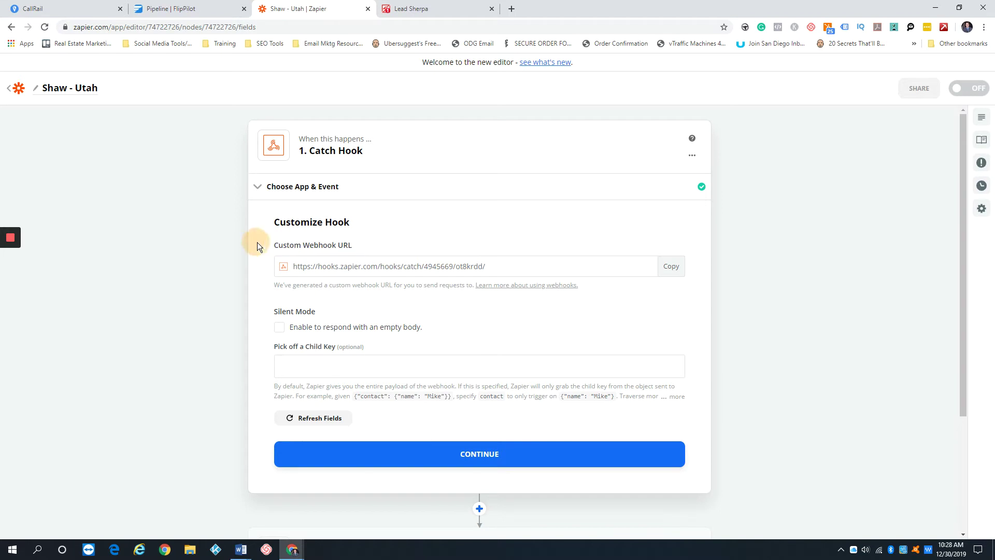
{"action": "left_click", "coordinate": [424, 12]}
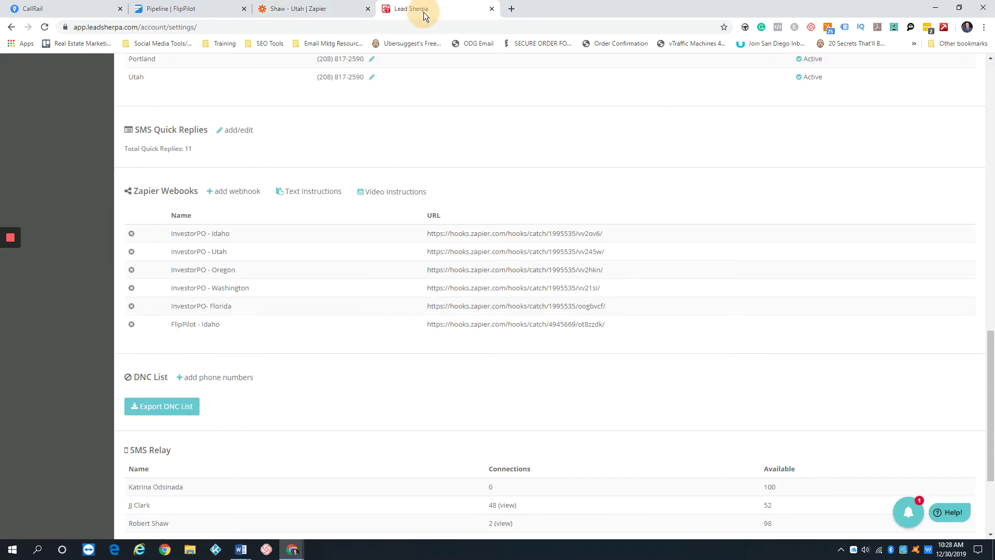
{"action": "scroll", "coordinate": [98, 245], "scroll_direction": "up", "scroll_amount": 10}
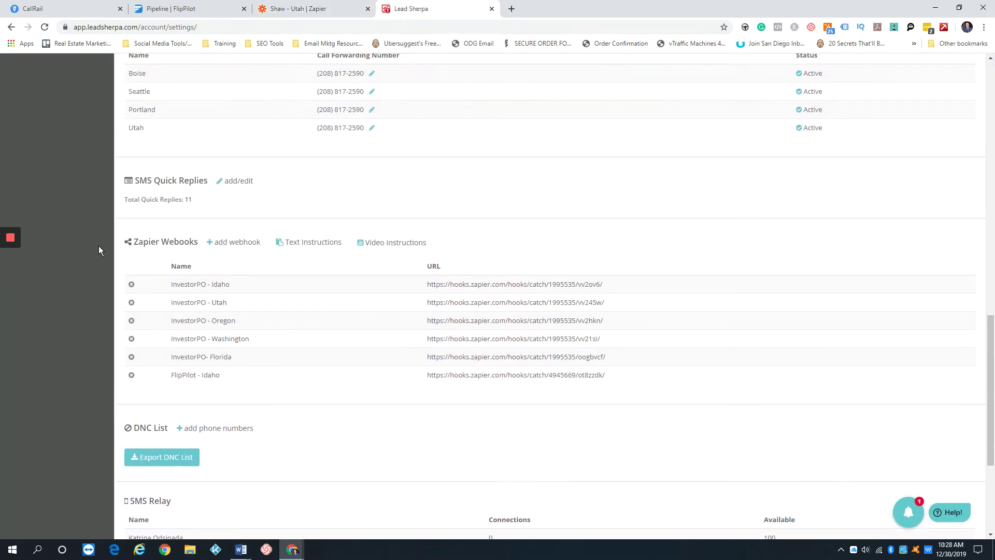
{"action": "scroll", "coordinate": [99, 246], "scroll_direction": "up", "scroll_amount": 7}
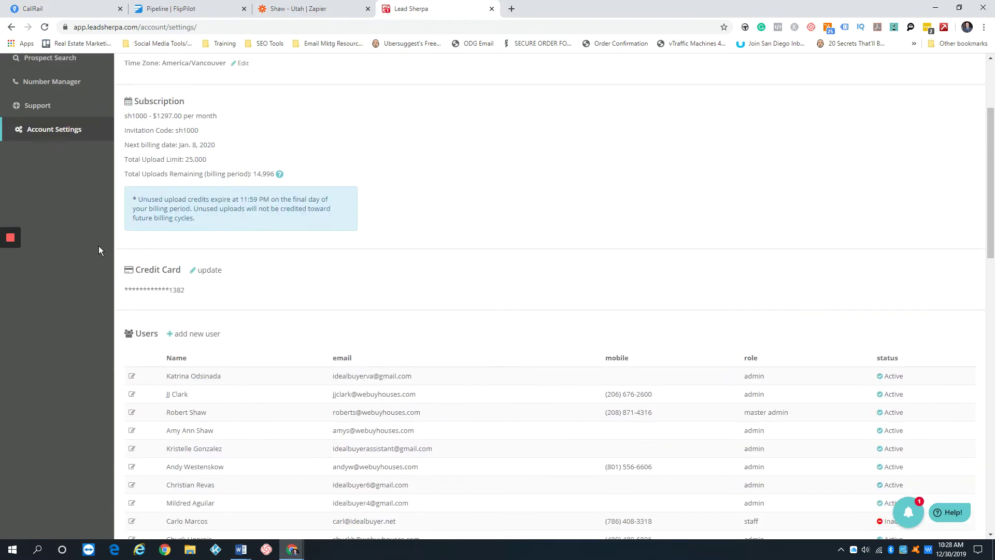
{"action": "scroll", "coordinate": [74, 281], "scroll_direction": "down", "scroll_amount": 6}
{"action": "scroll", "coordinate": [74, 281], "scroll_direction": "down", "scroll_amount": 15}
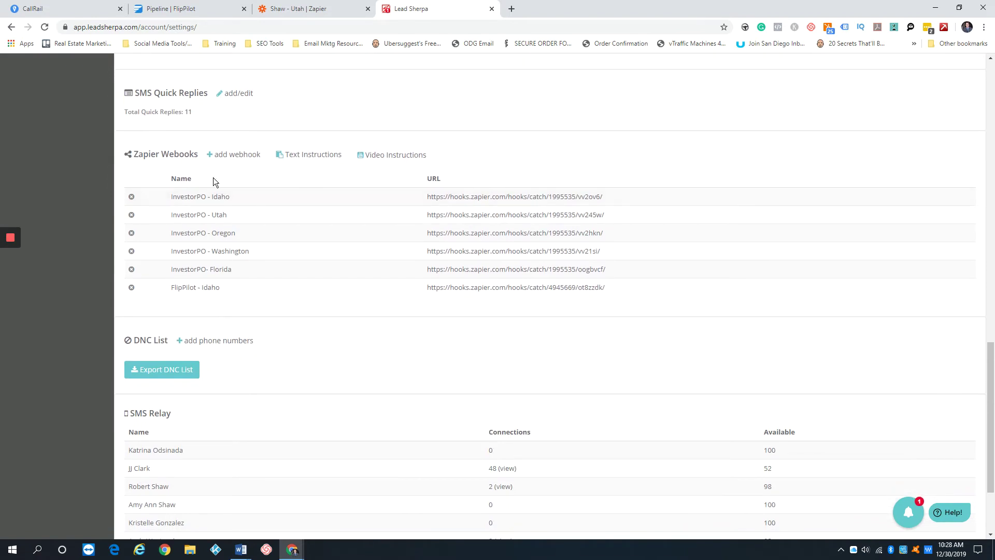
{"action": "left_click_drag", "start_coordinate": [133, 154], "coordinate": [184, 156]}
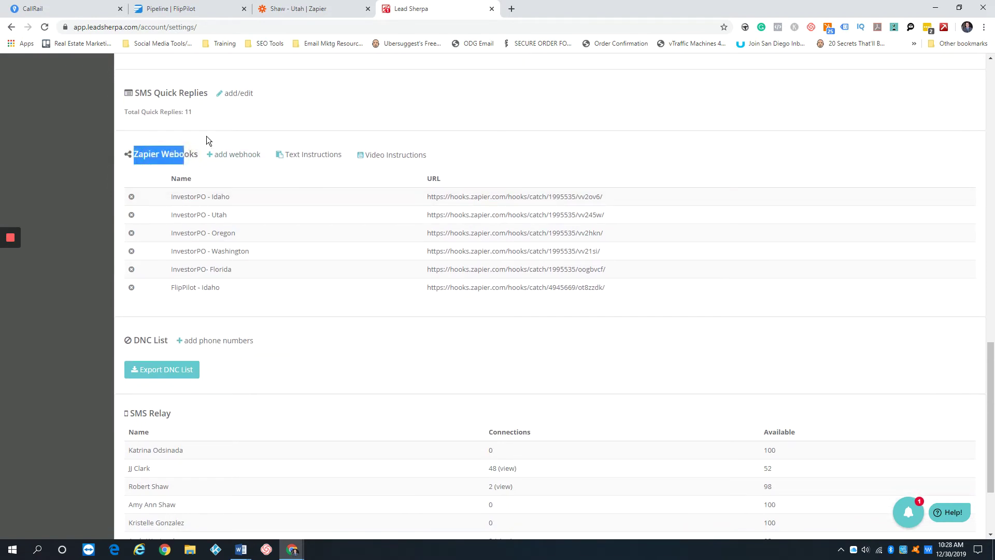
{"action": "left_click", "coordinate": [233, 155]}
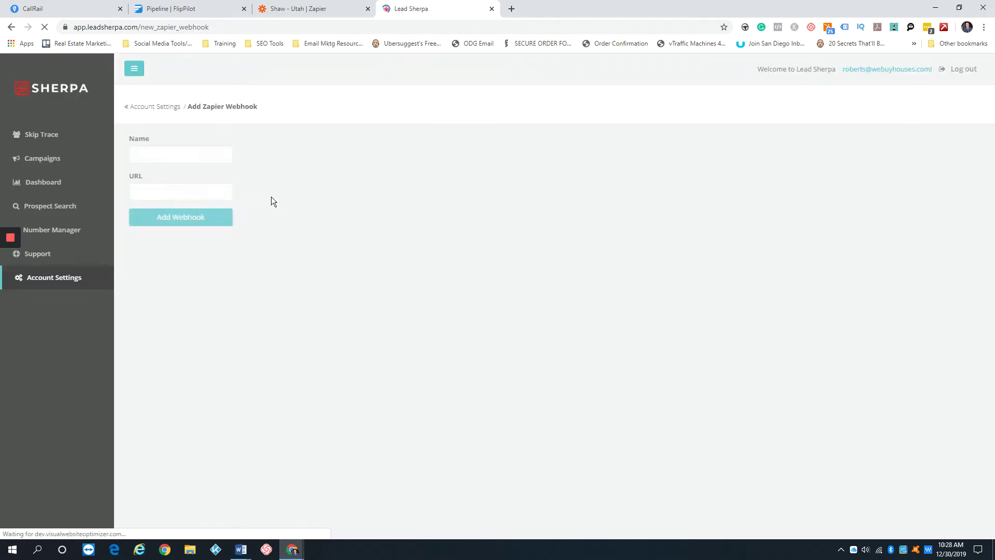
Name the new Lead Sherpa webhook "FlipPilot - Utah"
{"action": "left_click", "coordinate": [174, 155]}
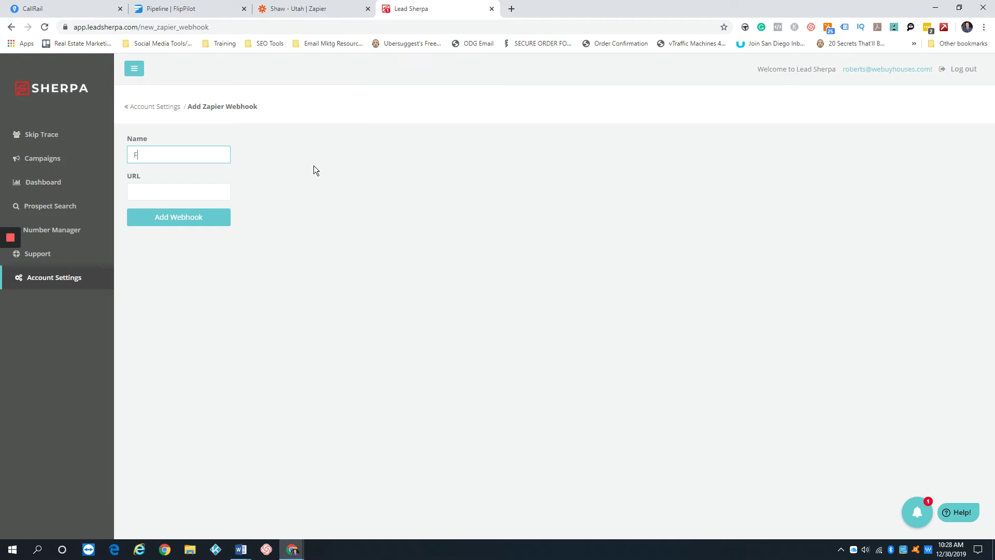
{"action": "type", "text": "lipPilot"}
{"action": "type", "text": "- Utah"}
{"action": "left_click", "coordinate": [160, 188]}
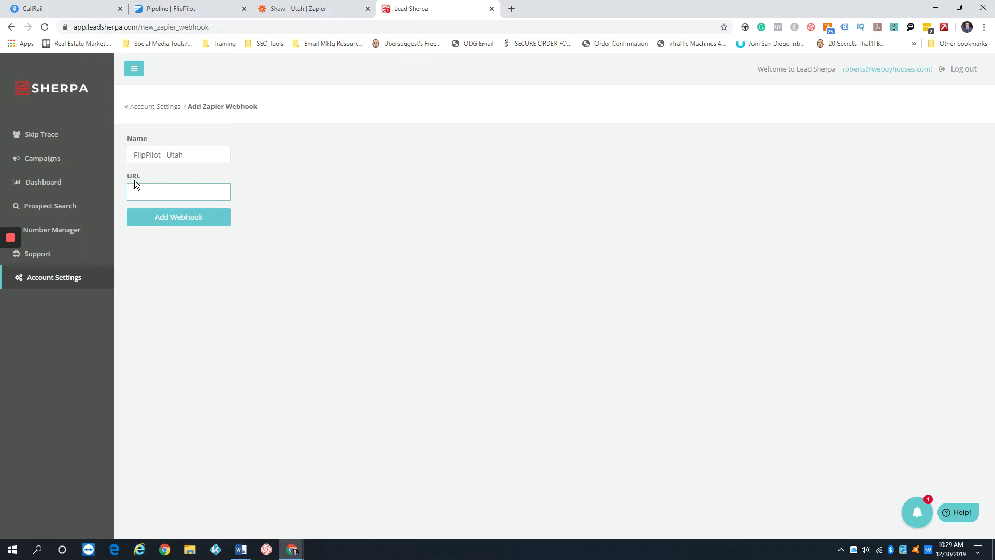
Copy the custom webhook URL from the Zapier hook into the Lead Sherpa webhook's URL and add the webhook
{"action": "left_click", "coordinate": [311, 10]}
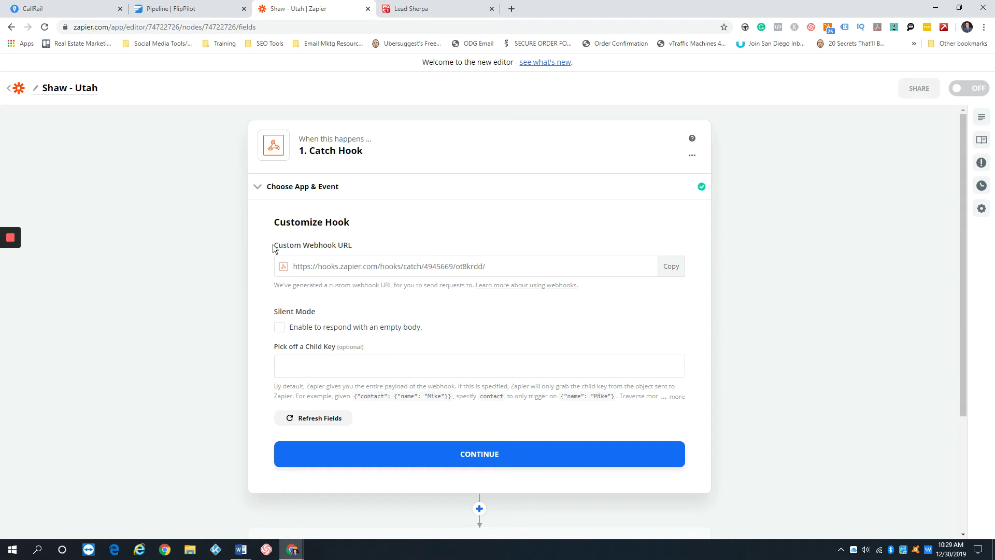
{"action": "left_click_drag", "start_coordinate": [273, 249], "coordinate": [359, 247]}
{"action": "left_click", "coordinate": [669, 266]}
{"action": "left_click", "coordinate": [428, 12]}
{"action": "left_click", "coordinate": [200, 193]}
{"action": "key", "text": "ctrl+v"}
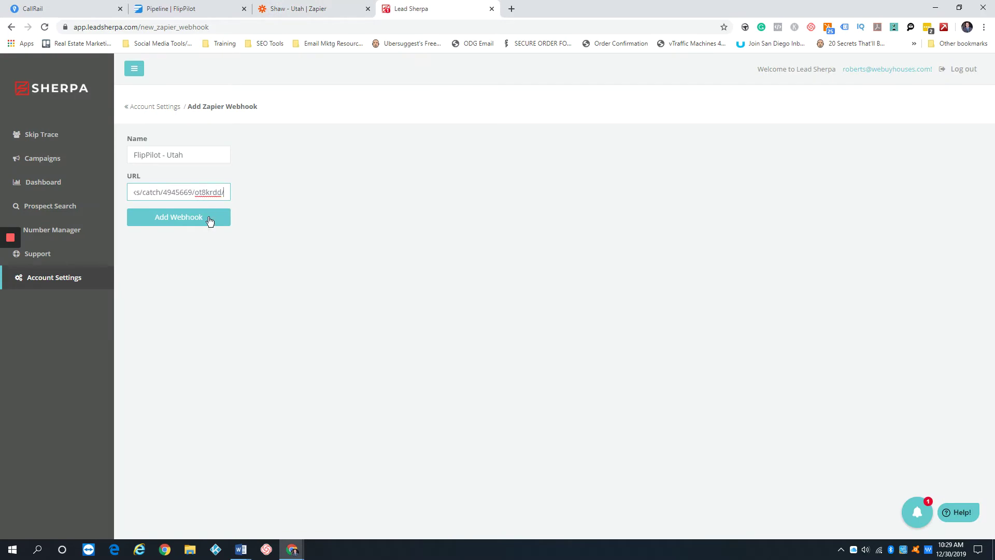
{"action": "left_click", "coordinate": [210, 220]}
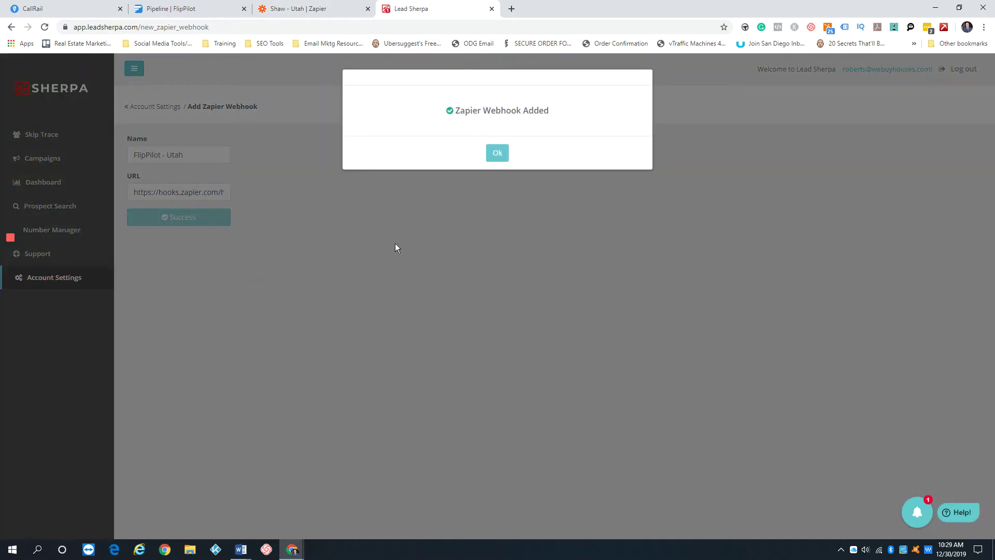
{"action": "left_click", "coordinate": [499, 156]}
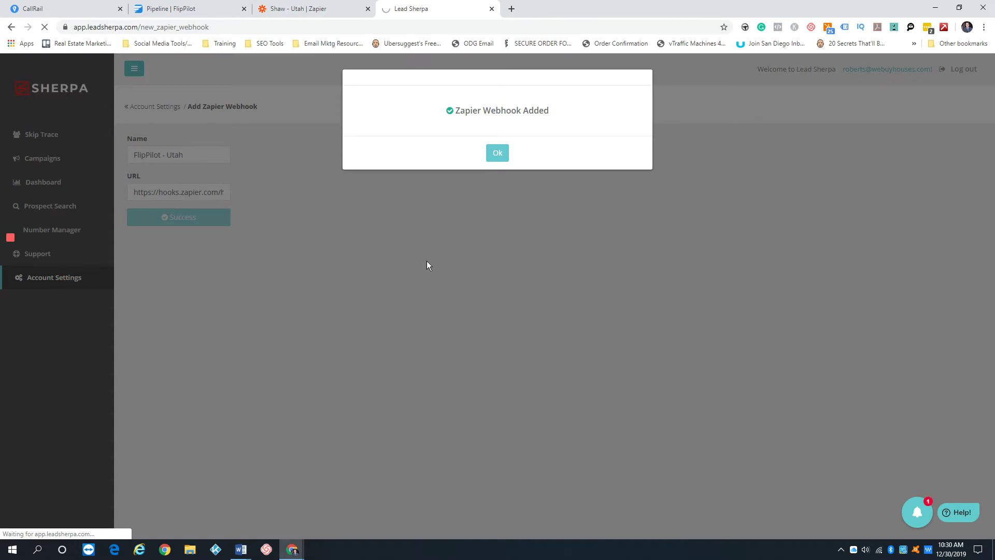
{"action": "left_click", "coordinate": [493, 158]}
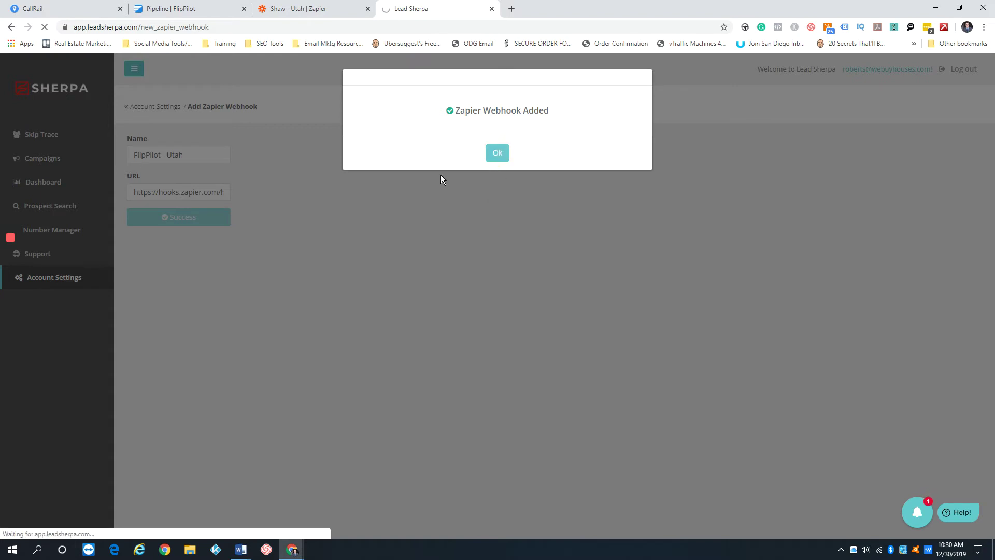
Return to Zapier, accept the hook settings without a child key, then test the trigger and review sample Hook A
{"action": "left_click", "coordinate": [292, 14]}
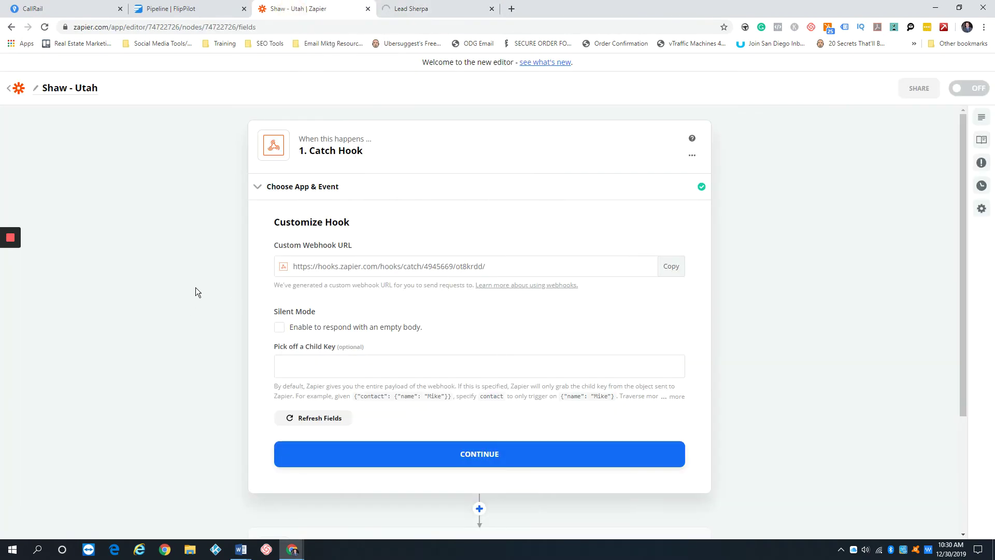
{"action": "scroll", "coordinate": [195, 291], "scroll_direction": "down", "scroll_amount": 2}
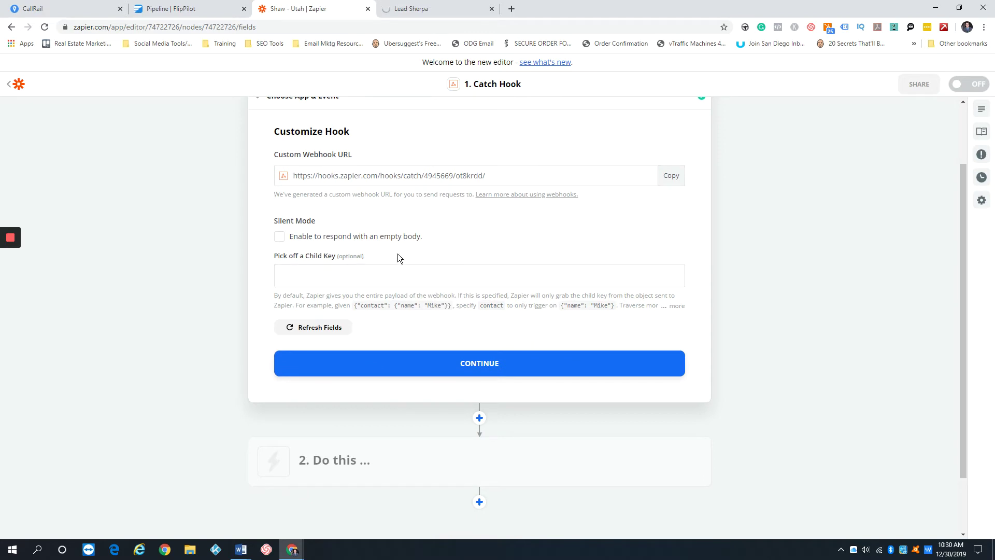
{"action": "left_click", "coordinate": [486, 368]}
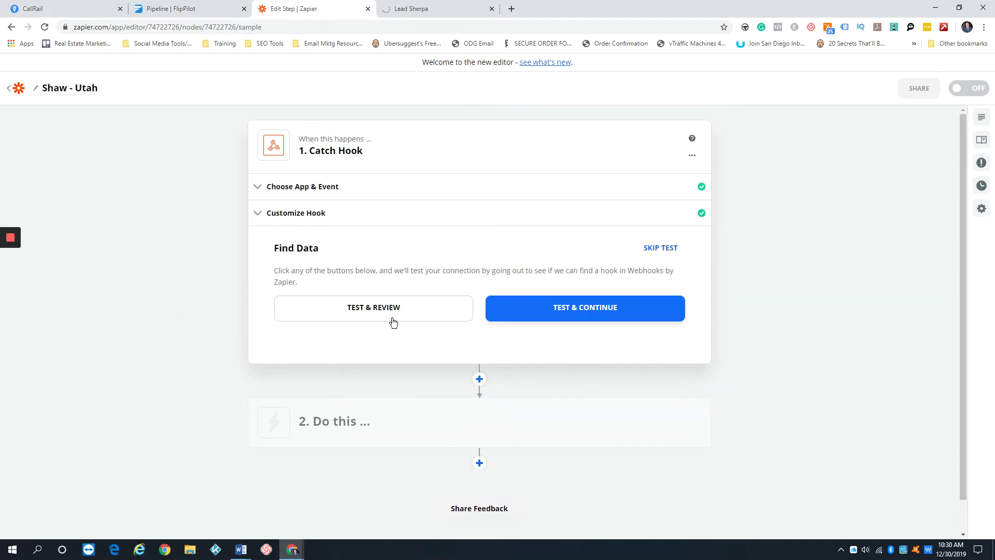
{"action": "left_click", "coordinate": [390, 310]}
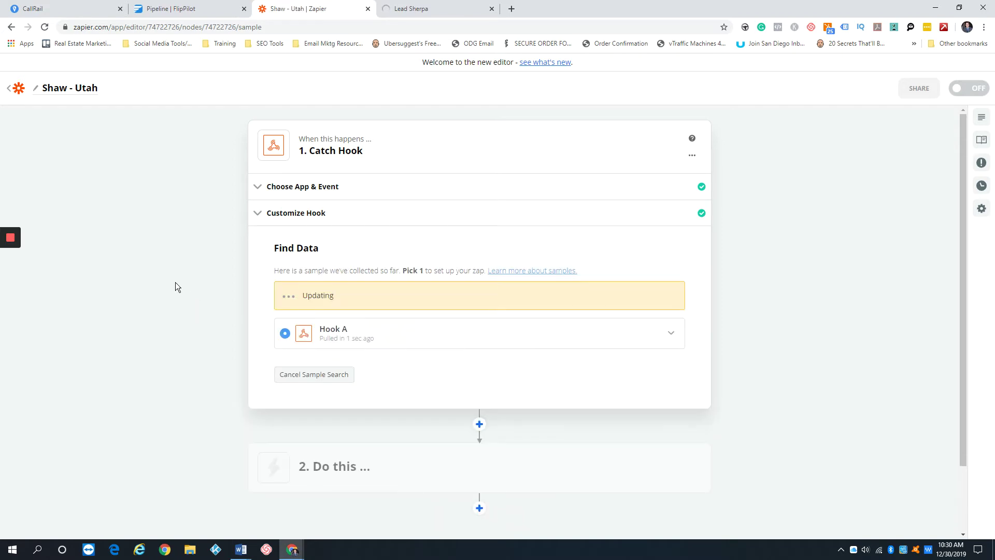
{"action": "left_click", "coordinate": [471, 297]}
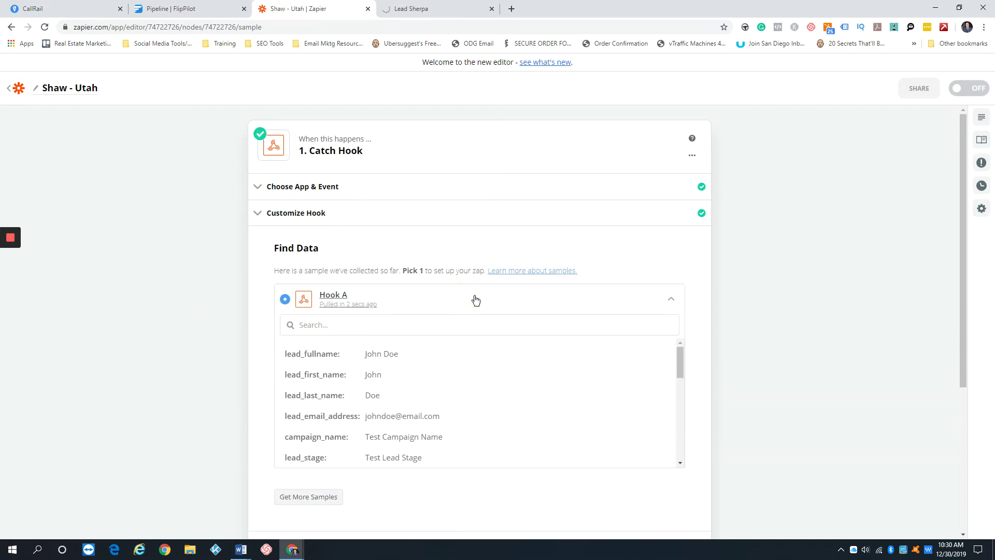
{"action": "left_click", "coordinate": [477, 303]}
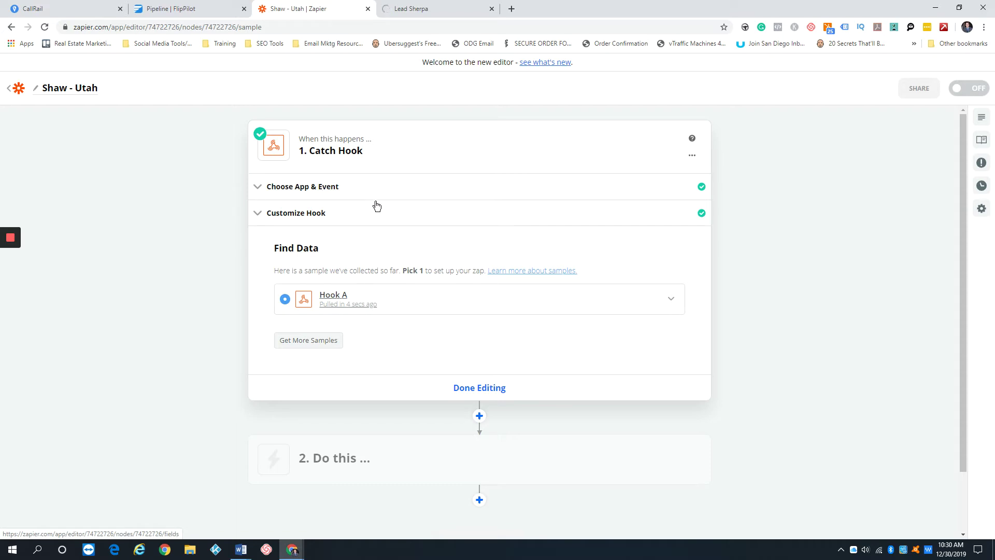
Examine the lead, campaign, property, mailing and notes fields in the Hook A sample, then collapse it
{"action": "left_click", "coordinate": [440, 301]}
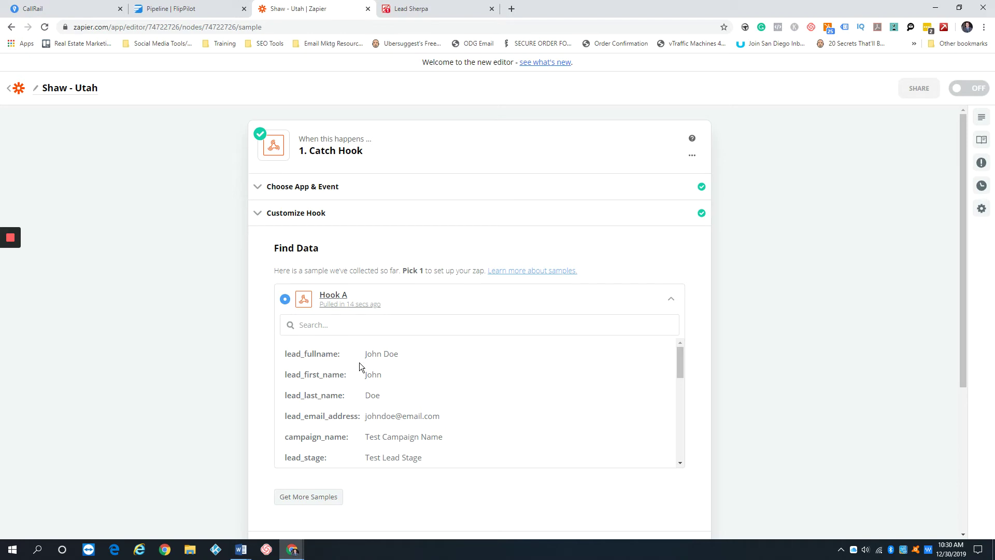
{"action": "scroll", "coordinate": [351, 385], "scroll_direction": "down", "scroll_amount": 1}
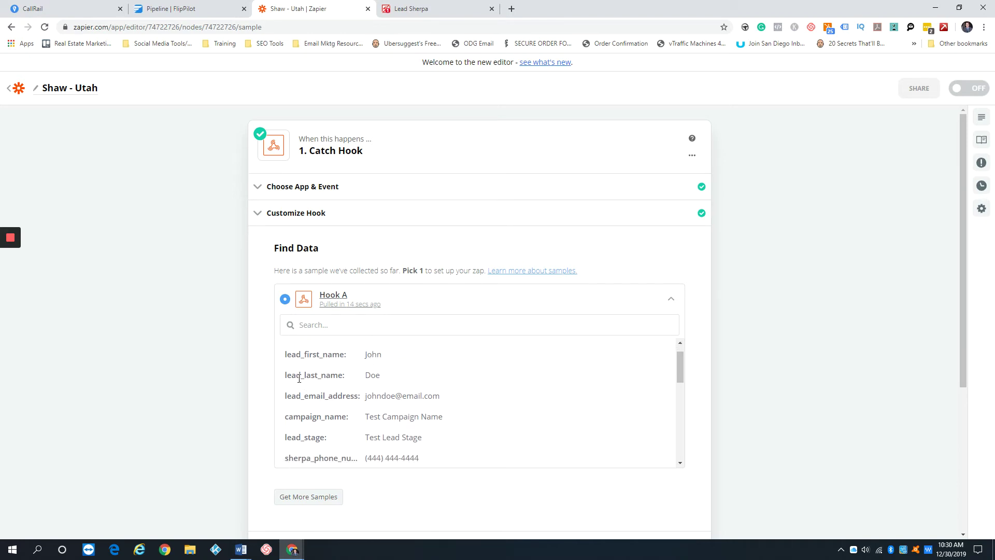
{"action": "left_click", "coordinate": [338, 374]}
{"action": "scroll", "coordinate": [395, 375], "scroll_direction": "down", "scroll_amount": 2}
{"action": "left_click_drag", "start_coordinate": [333, 352], "coordinate": [424, 351]}
{"action": "scroll", "coordinate": [363, 382], "scroll_direction": "down", "scroll_amount": 1}
{"action": "scroll", "coordinate": [352, 358], "scroll_direction": "down", "scroll_amount": 1}
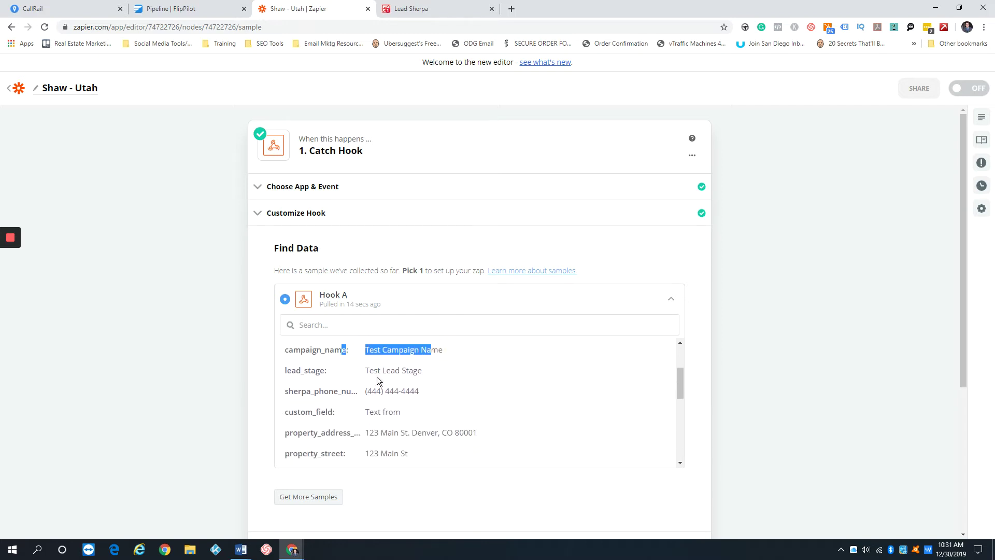
{"action": "left_click_drag", "start_coordinate": [368, 375], "coordinate": [447, 375]}
{"action": "scroll", "coordinate": [414, 374], "scroll_direction": "down", "scroll_amount": 2}
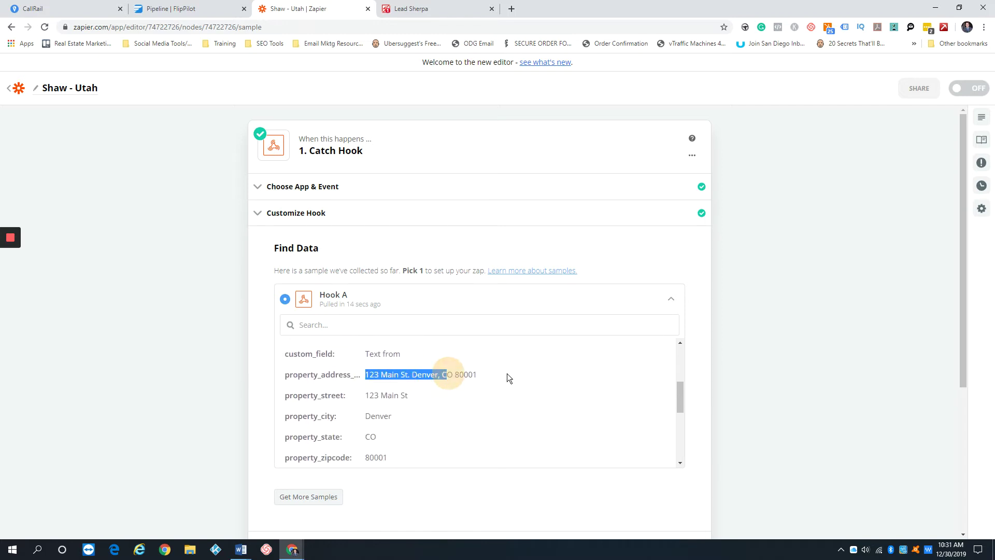
{"action": "scroll", "coordinate": [463, 374], "scroll_direction": "down", "scroll_amount": 4}
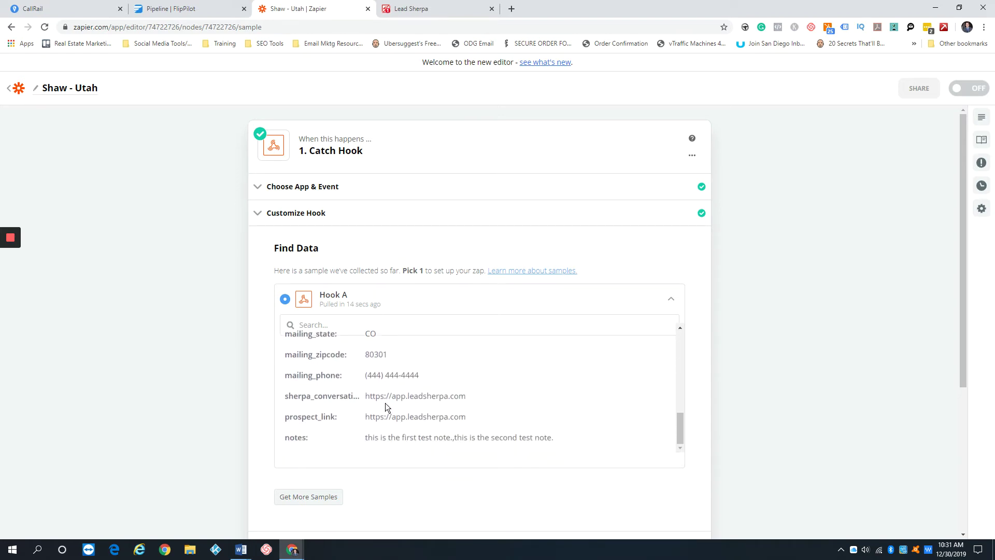
{"action": "scroll", "coordinate": [386, 405], "scroll_direction": "up", "scroll_amount": 10}
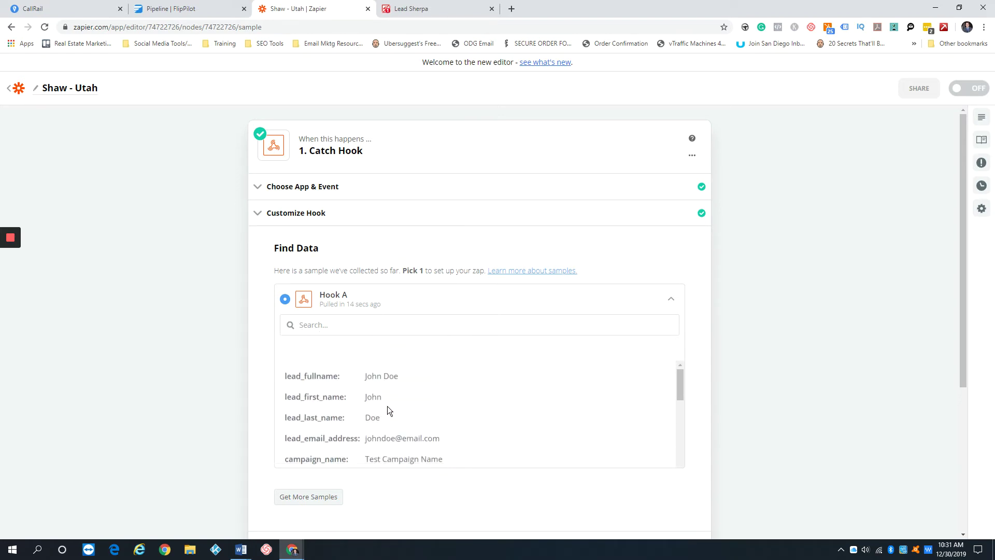
{"action": "left_click", "coordinate": [528, 301]}
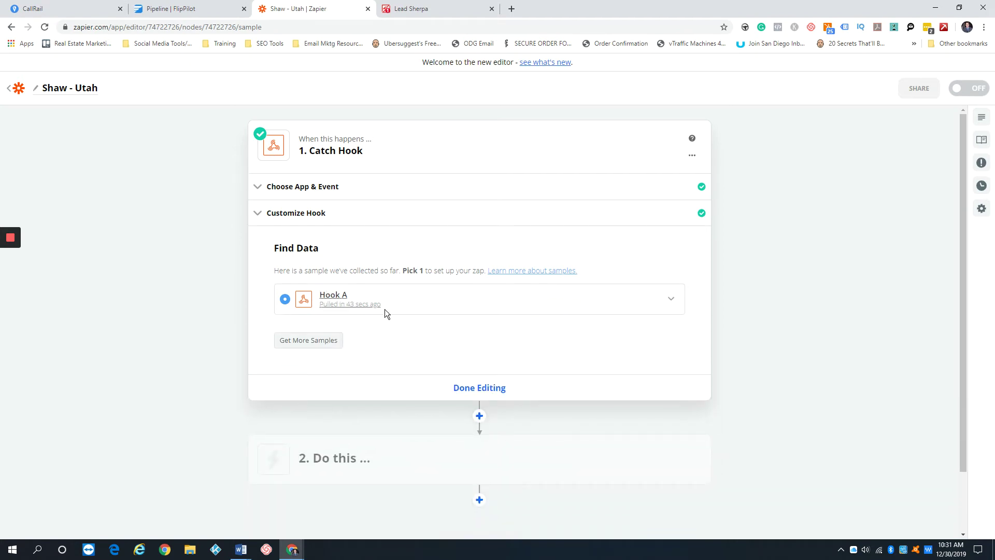
{"action": "left_click", "coordinate": [430, 15]}
{"action": "scroll", "coordinate": [272, 333], "scroll_direction": "down", "scroll_amount": 8}
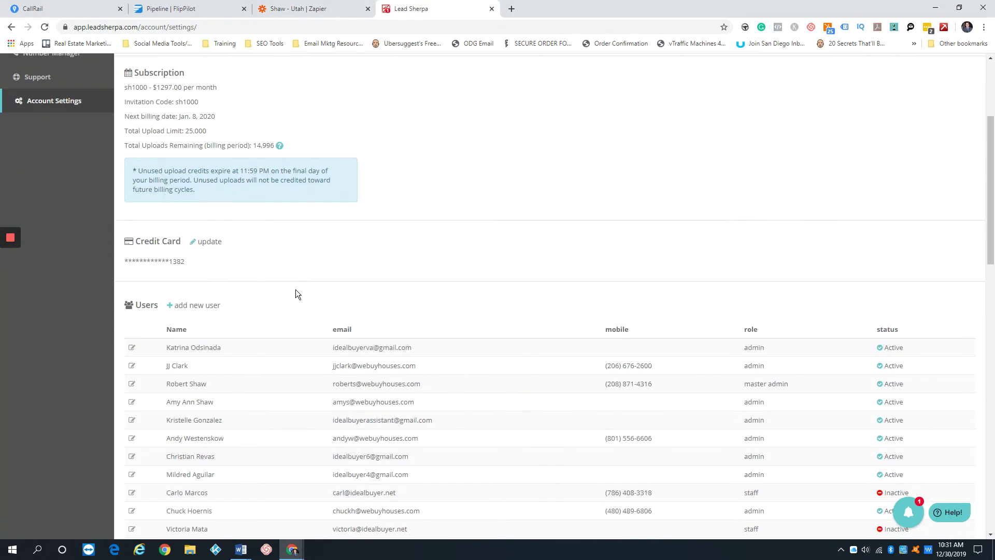
{"action": "scroll", "coordinate": [295, 289], "scroll_direction": "down", "scroll_amount": 8}
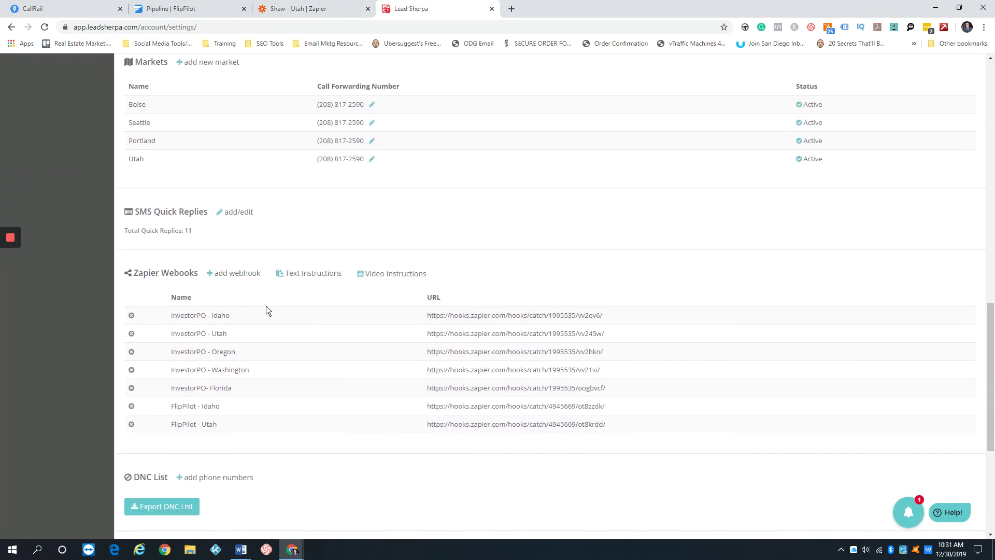
{"action": "left_click", "coordinate": [321, 13]}
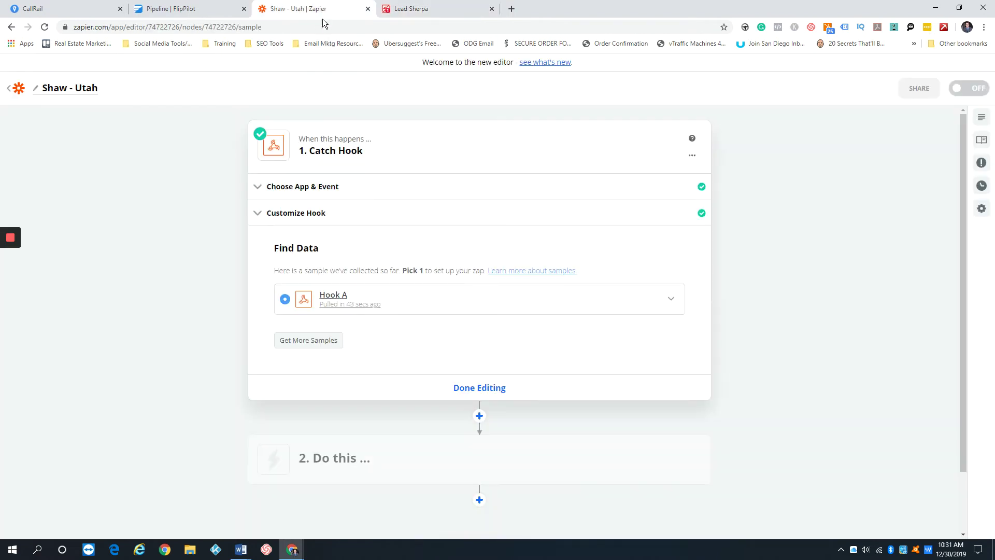
Finish editing the Catch Hook trigger and choose Webhooks by Zapier as the app for the zap's second step
{"action": "left_click", "coordinate": [496, 388]}
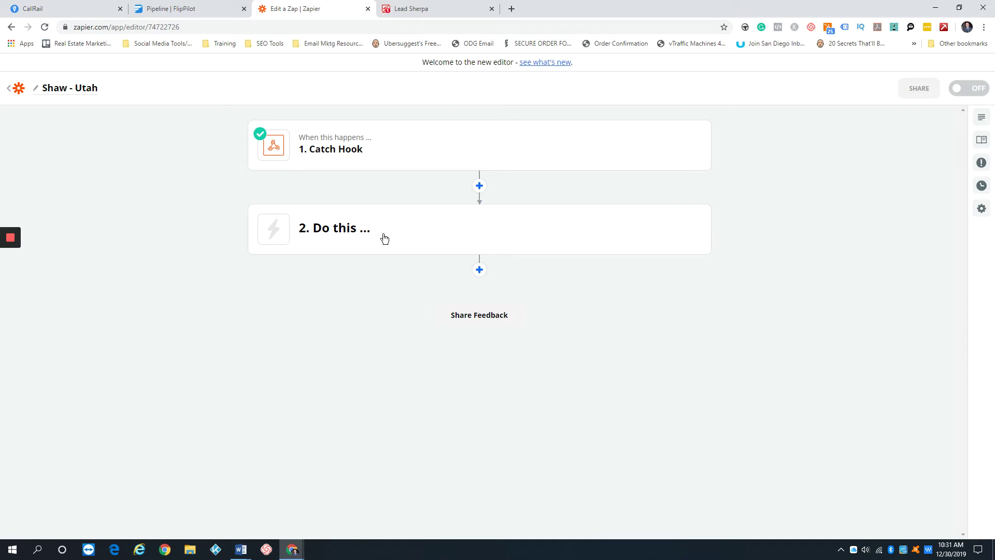
{"action": "left_click", "coordinate": [407, 227]}
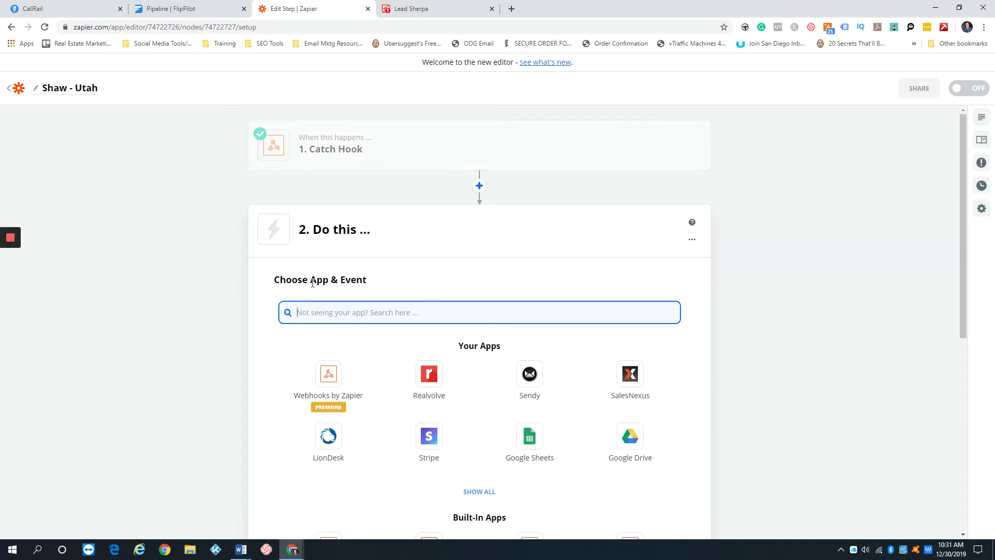
{"action": "triple_click", "coordinate": [330, 236]}
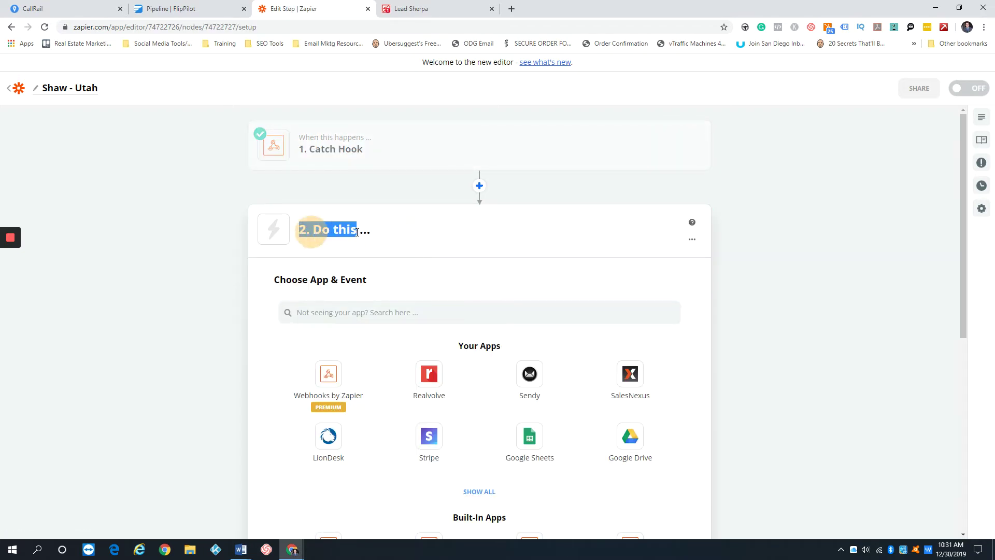
{"action": "left_click", "coordinate": [425, 235]}
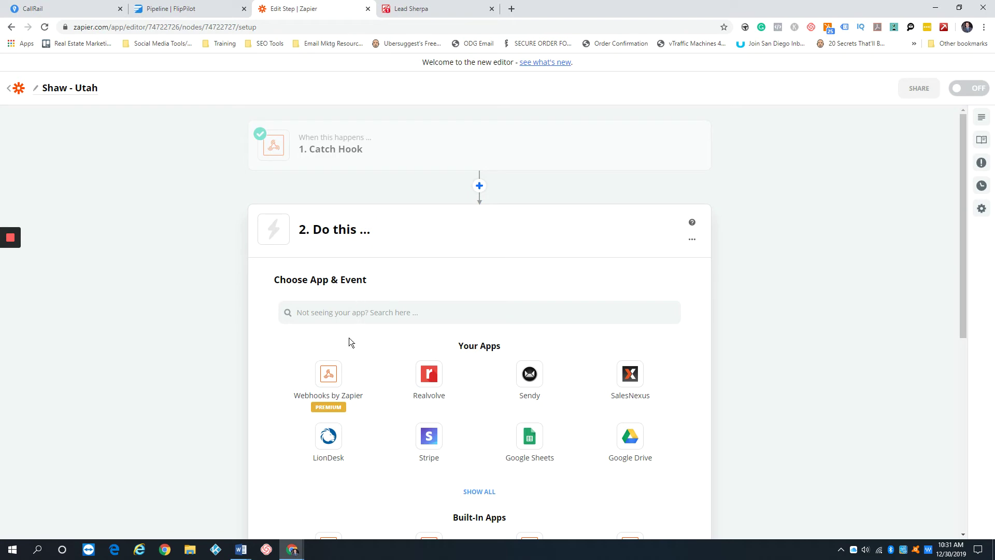
{"action": "left_click", "coordinate": [328, 375]}
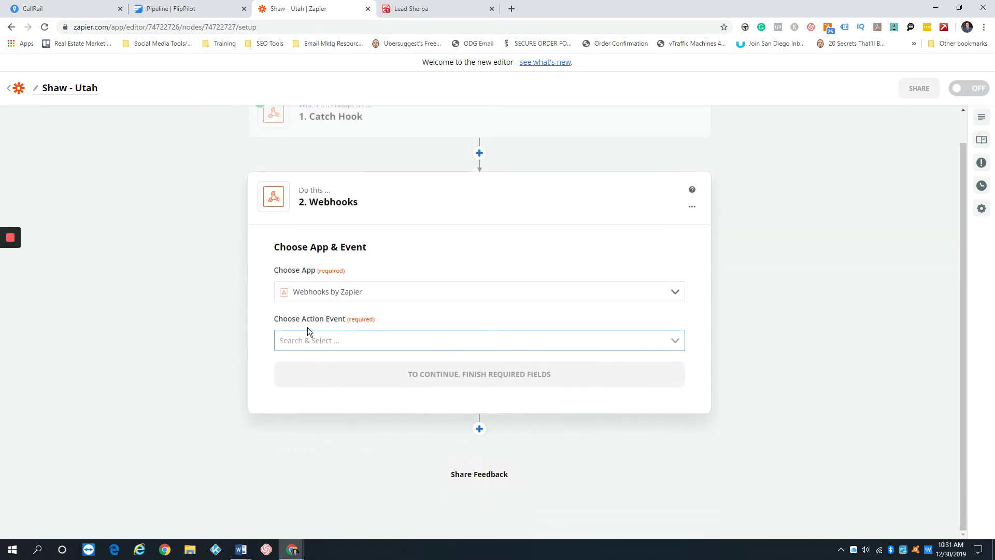
Set the webhook action event to POST and continue to the URL setting of the Post customization
{"action": "left_click", "coordinate": [632, 340]}
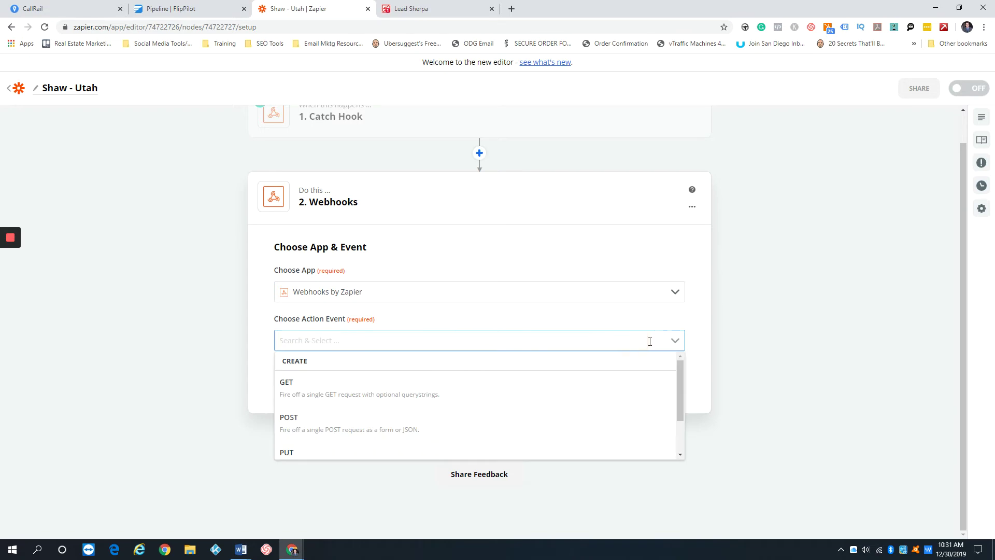
{"action": "left_click", "coordinate": [289, 428]}
{"action": "left_click", "coordinate": [313, 420]}
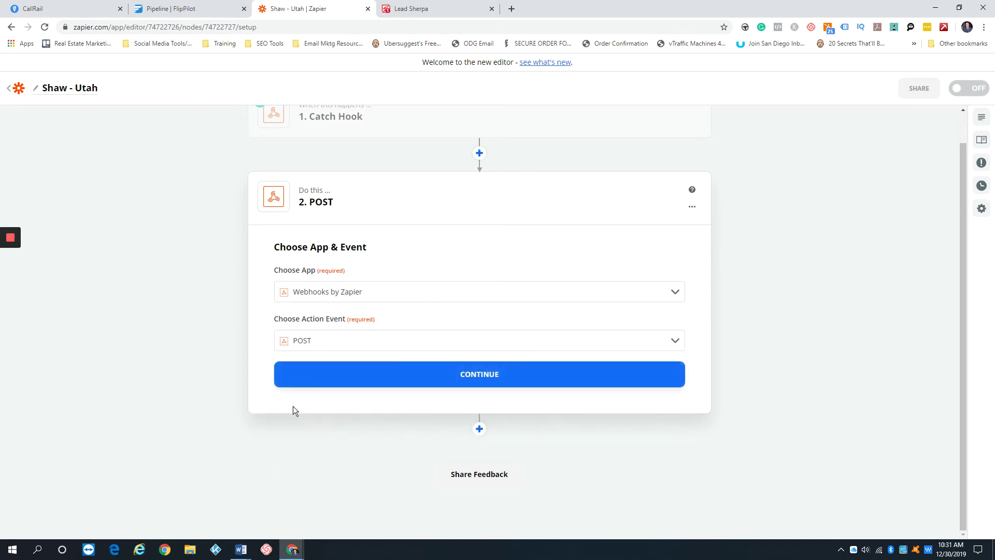
{"action": "left_click", "coordinate": [529, 384]}
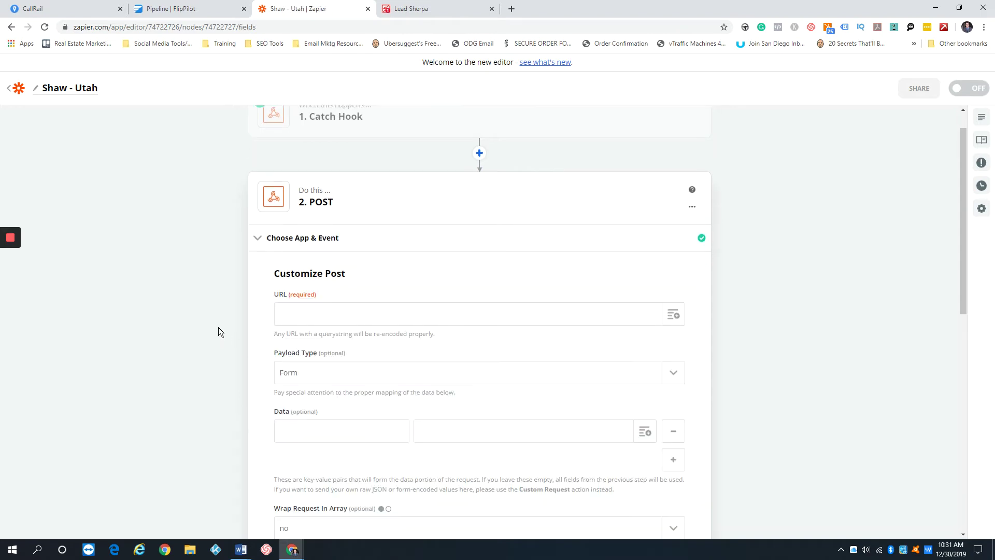
{"action": "left_click", "coordinate": [368, 226]}
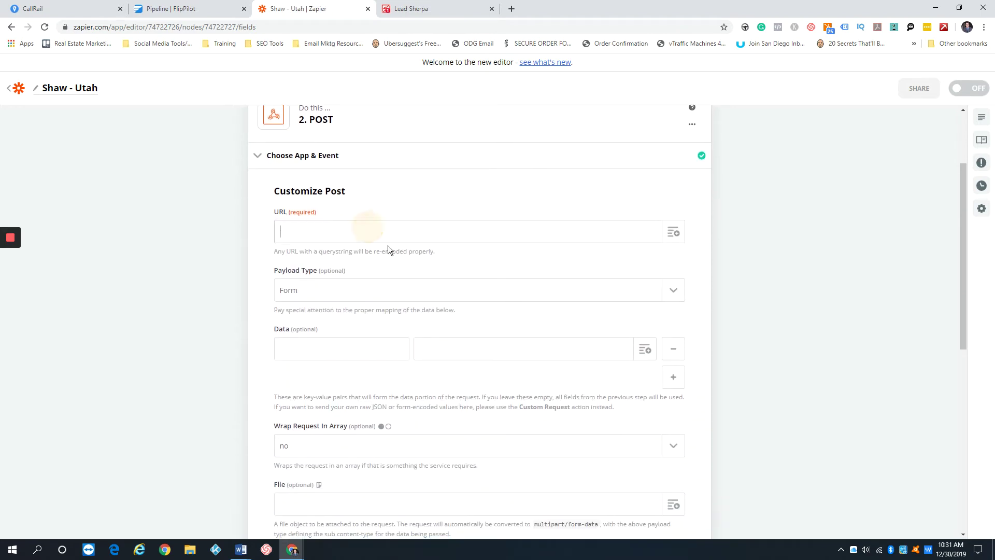
Switch to FlipPilot and open its Webhooks page
{"action": "left_click", "coordinate": [179, 9]}
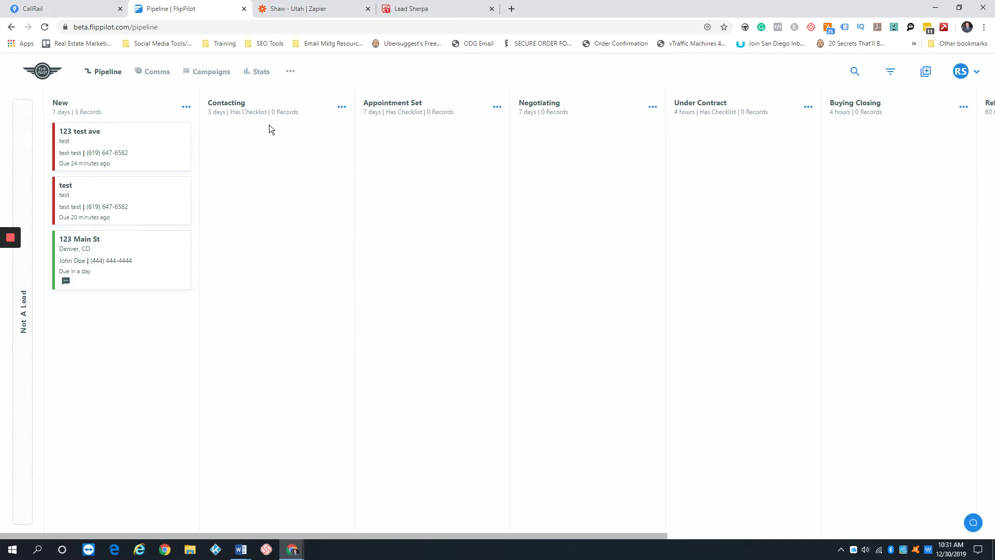
{"action": "left_click", "coordinate": [292, 74]}
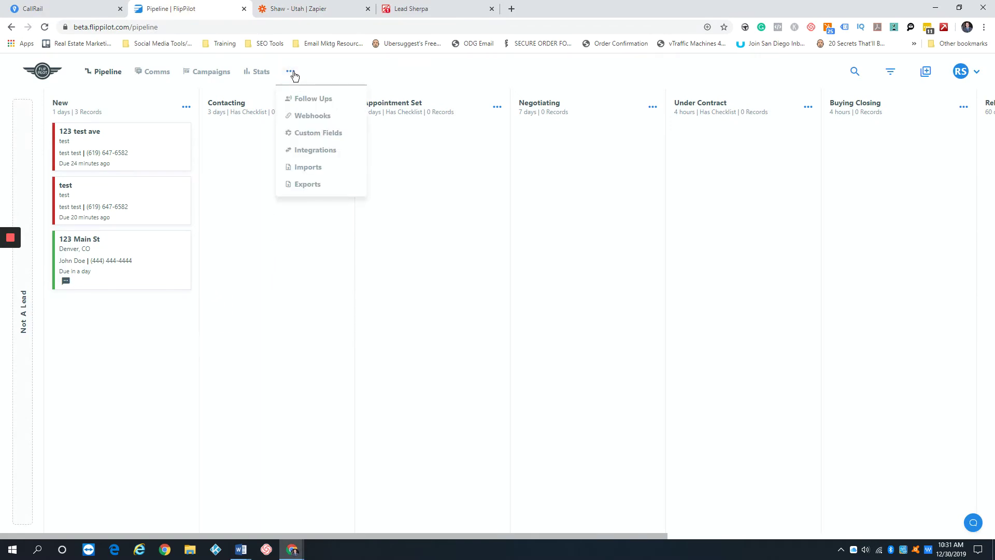
{"action": "left_click", "coordinate": [307, 117]}
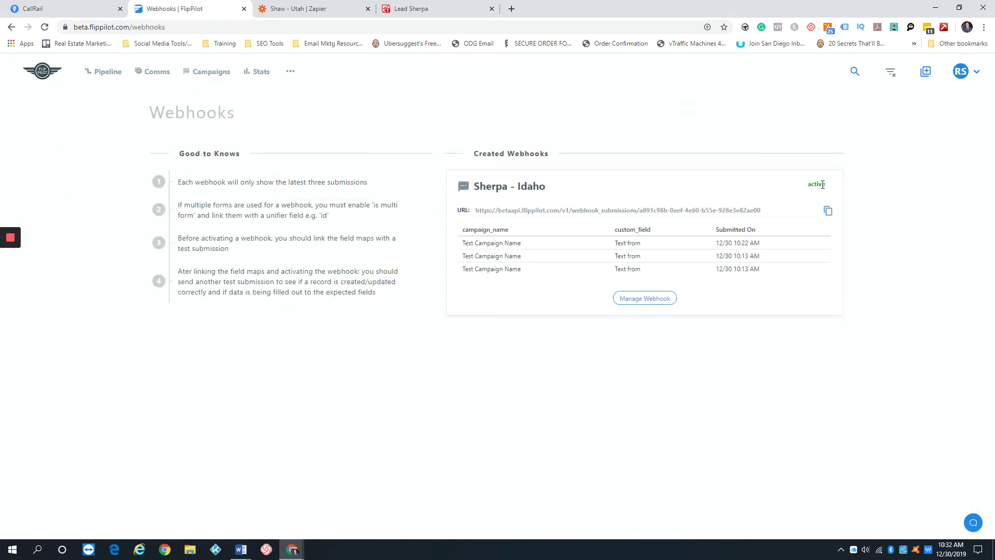
Create a FlipPilot webhook labelled "Sherpa - Utah" and assigned to the "Utah - Text" campaign
{"action": "left_click", "coordinate": [926, 73]}
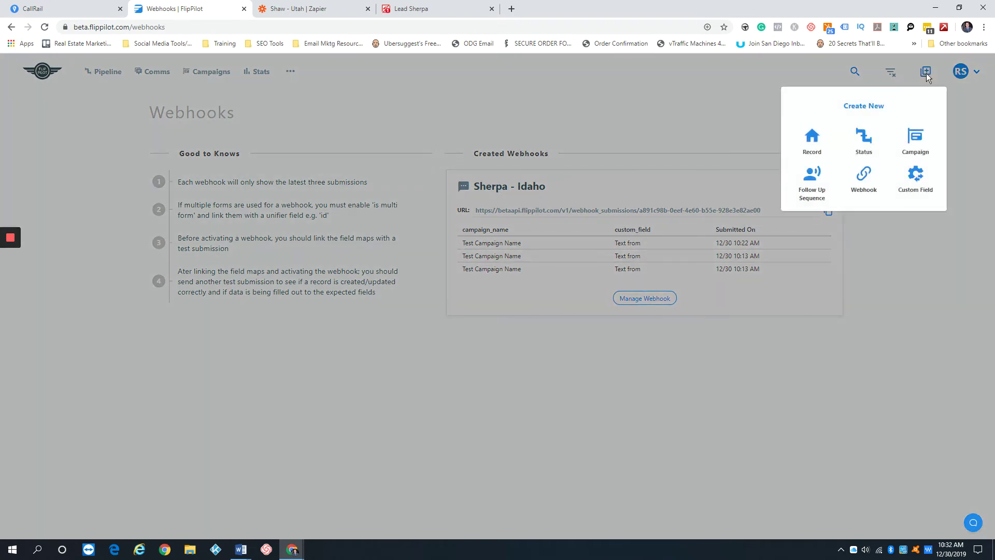
{"action": "left_click", "coordinate": [871, 175]}
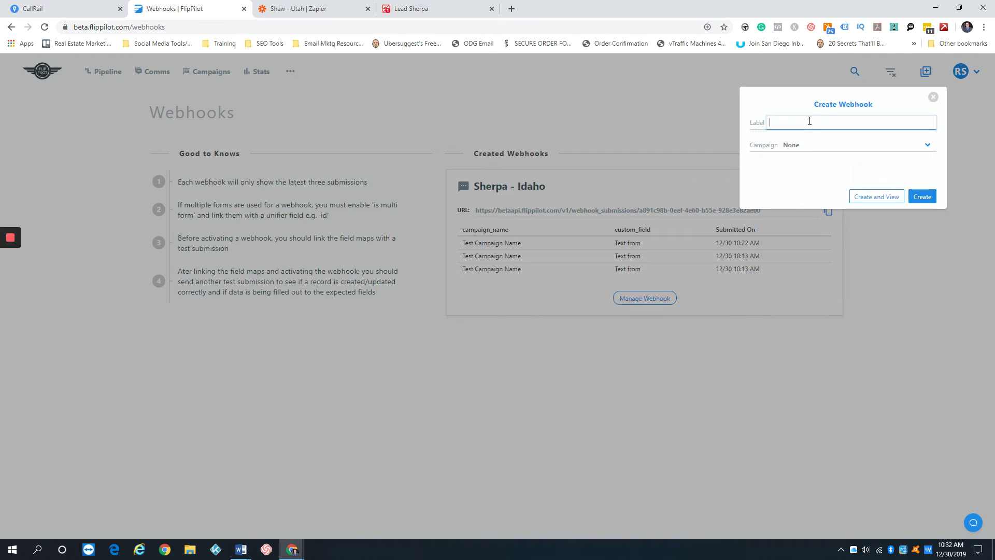
{"action": "type", "text": "Sherpa -"}
{"action": "type", "text": "Utah"}
{"action": "left_click", "coordinate": [821, 148]}
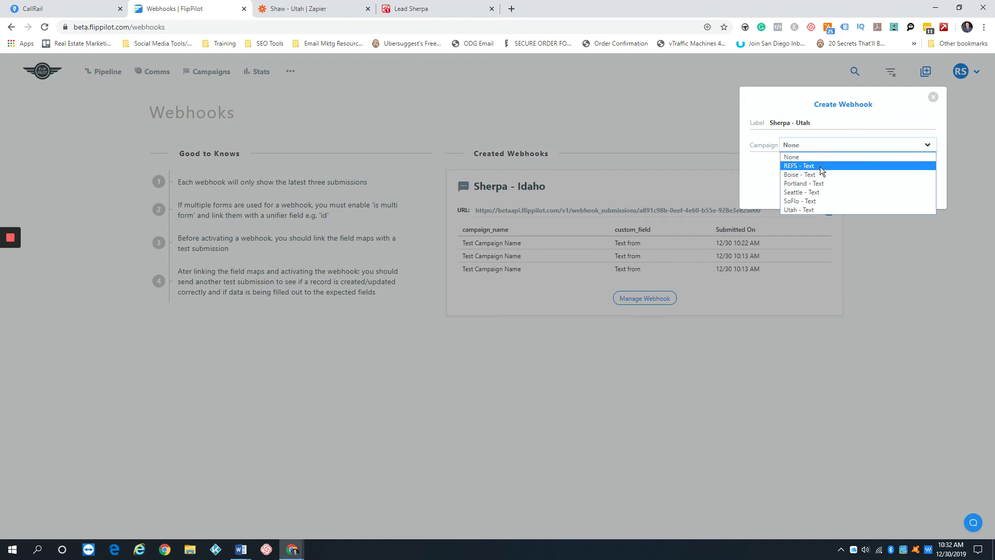
{"action": "left_click", "coordinate": [818, 210]}
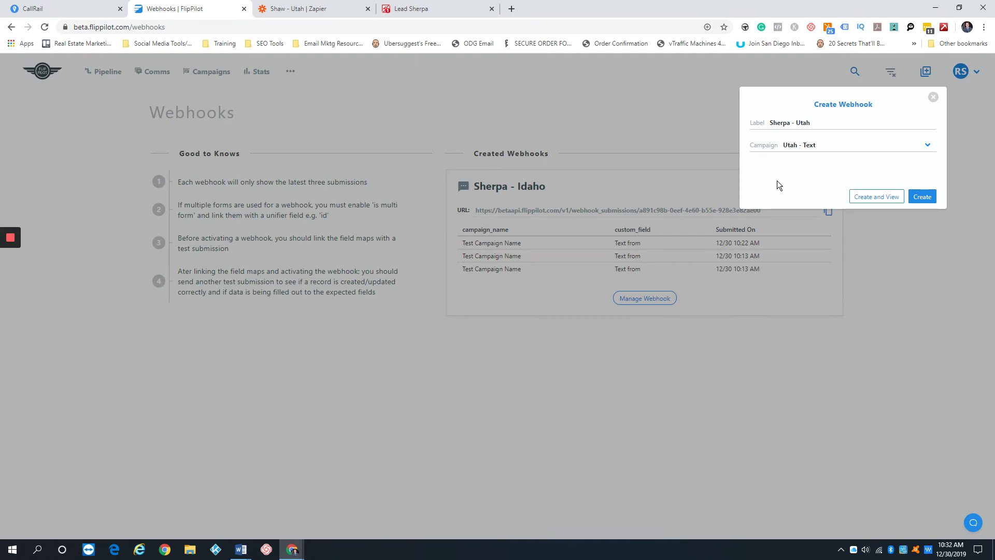
{"action": "left_click", "coordinate": [925, 196]}
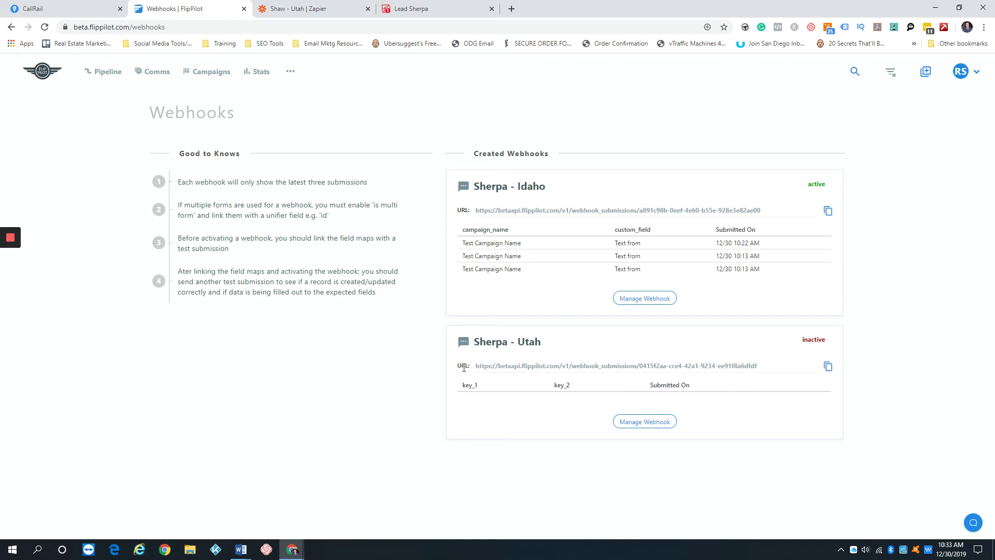
Copy the Sherpa - Utah webhook URL from FlipPilot into the URL of the Zapier POST action
{"action": "left_click", "coordinate": [481, 365]}
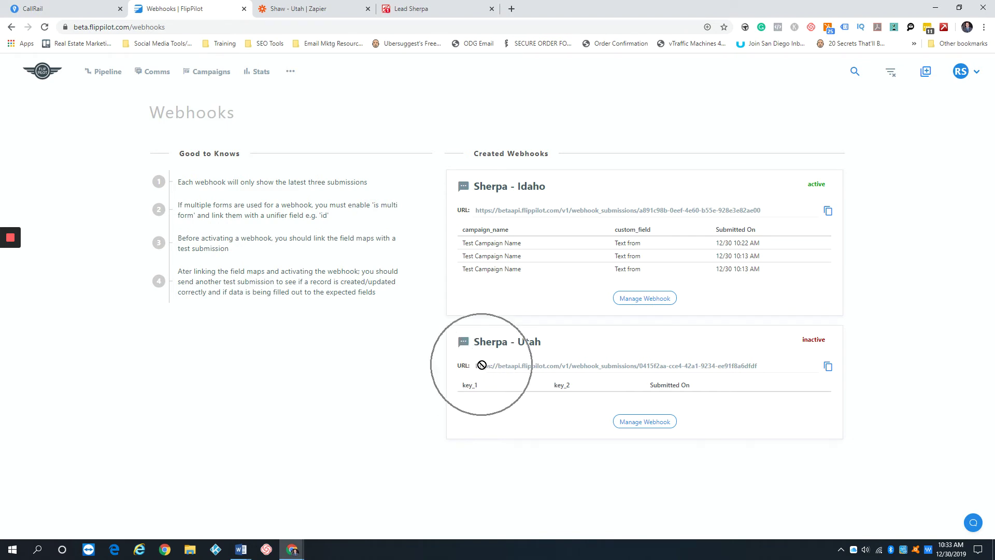
{"action": "left_click", "coordinate": [779, 363]}
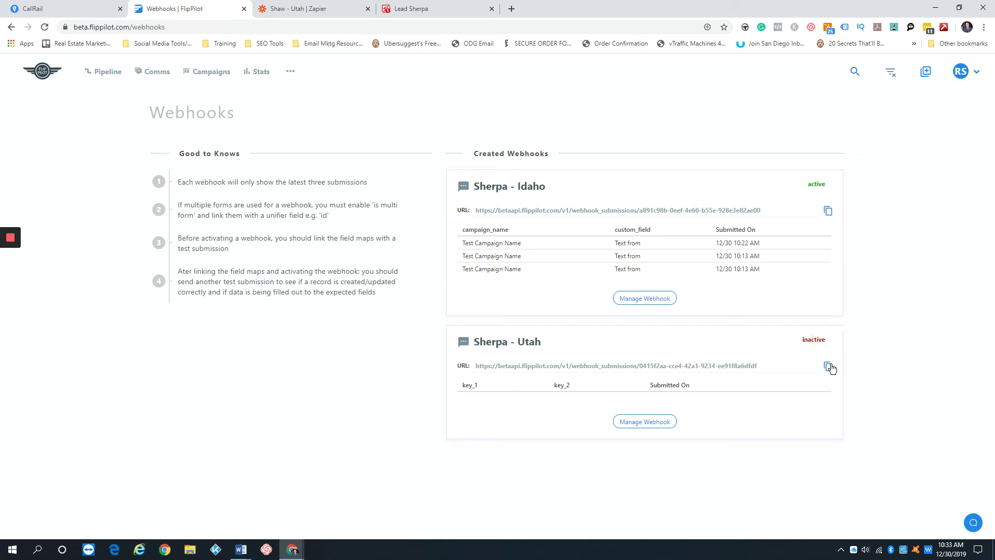
{"action": "left_click", "coordinate": [827, 368]}
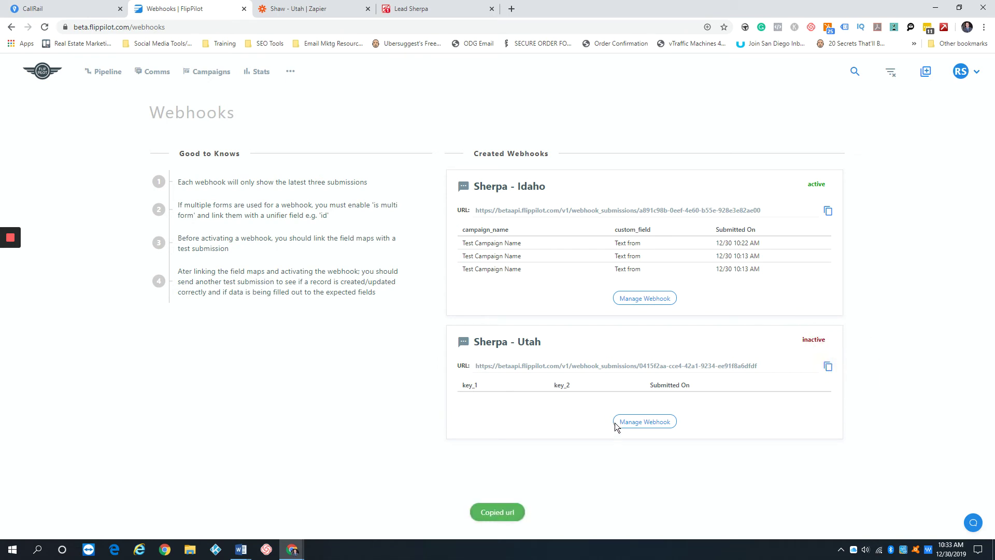
{"action": "left_click", "coordinate": [317, 10]}
{"action": "left_click", "coordinate": [290, 213]}
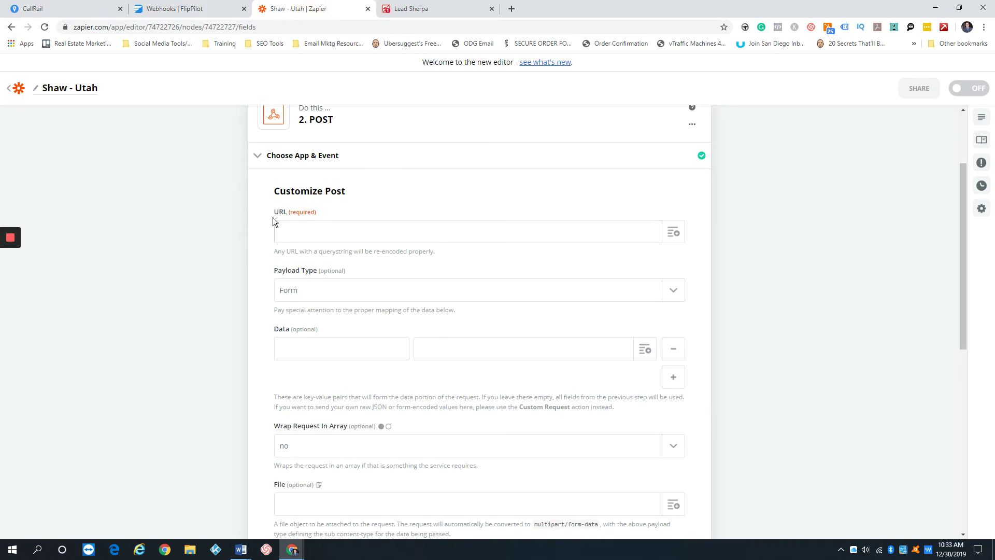
{"action": "key", "text": "ctrl+v"}
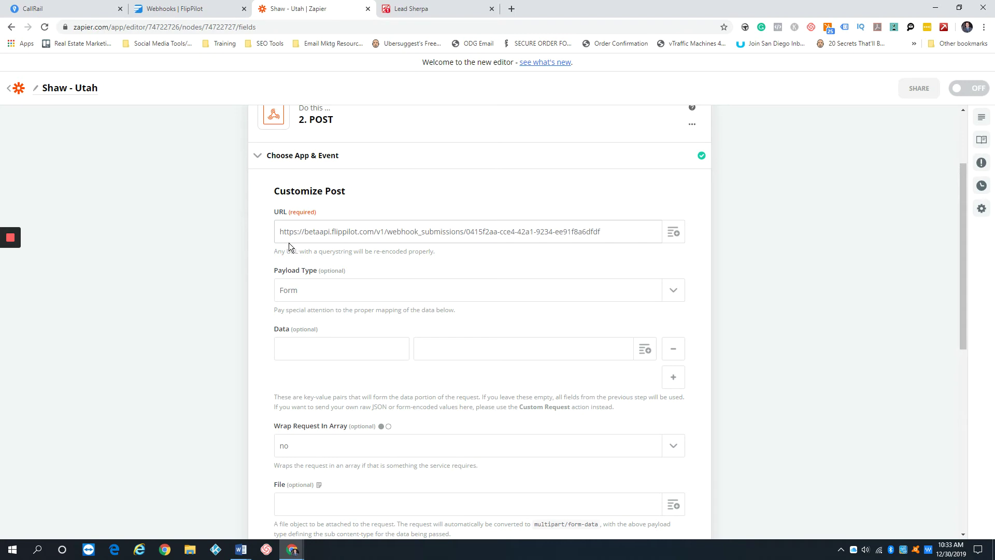
Leave the optional POST fields unchanged, continue to the Send Data stage, and send a test post for review
{"action": "scroll", "coordinate": [260, 237], "scroll_direction": "down", "scroll_amount": 3}
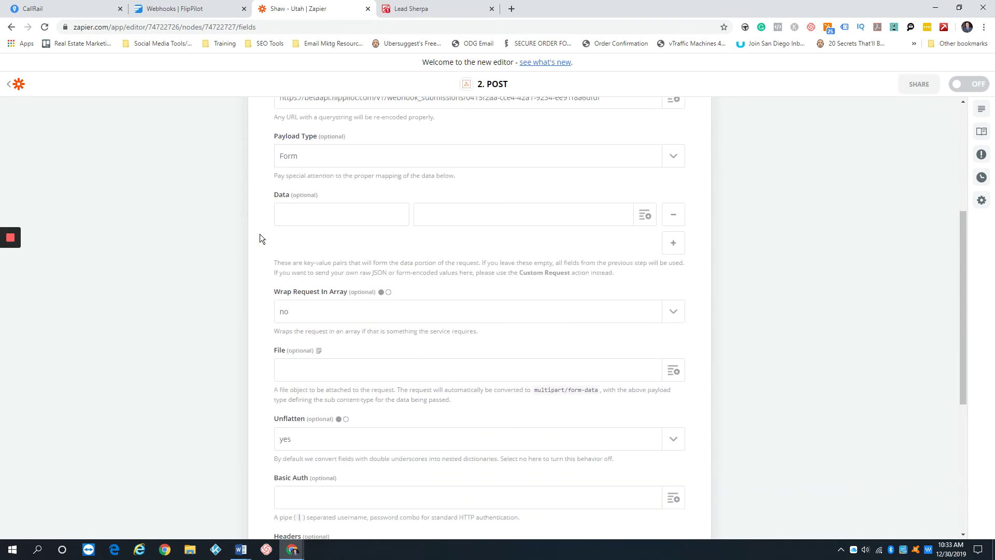
{"action": "scroll", "coordinate": [374, 305], "scroll_direction": "down", "scroll_amount": 3}
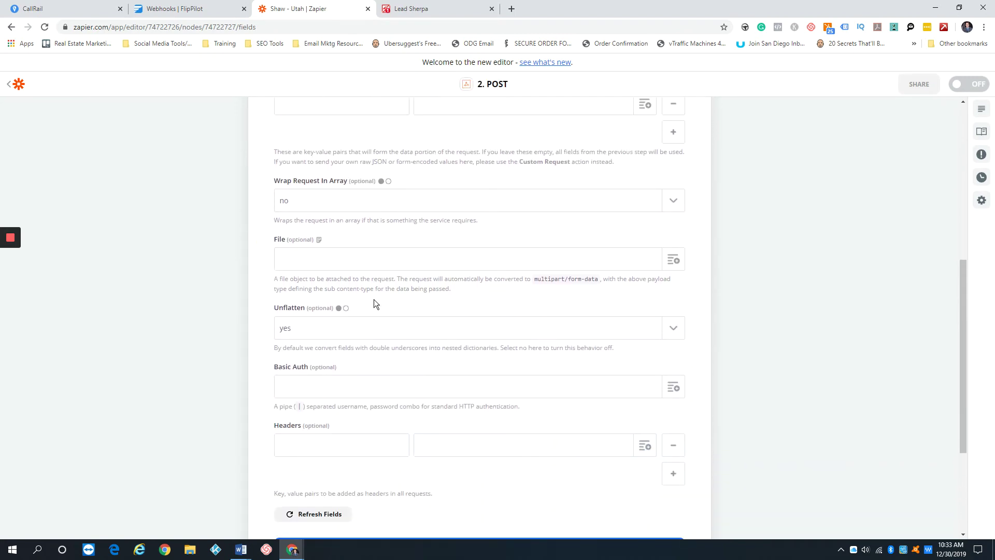
{"action": "scroll", "coordinate": [262, 318], "scroll_direction": "down", "scroll_amount": 2}
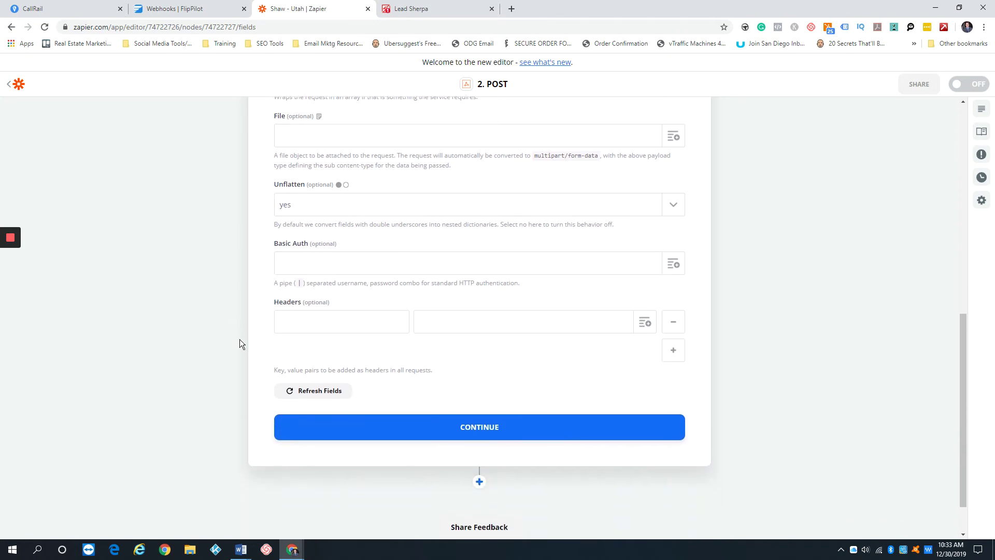
{"action": "left_click", "coordinate": [490, 427]}
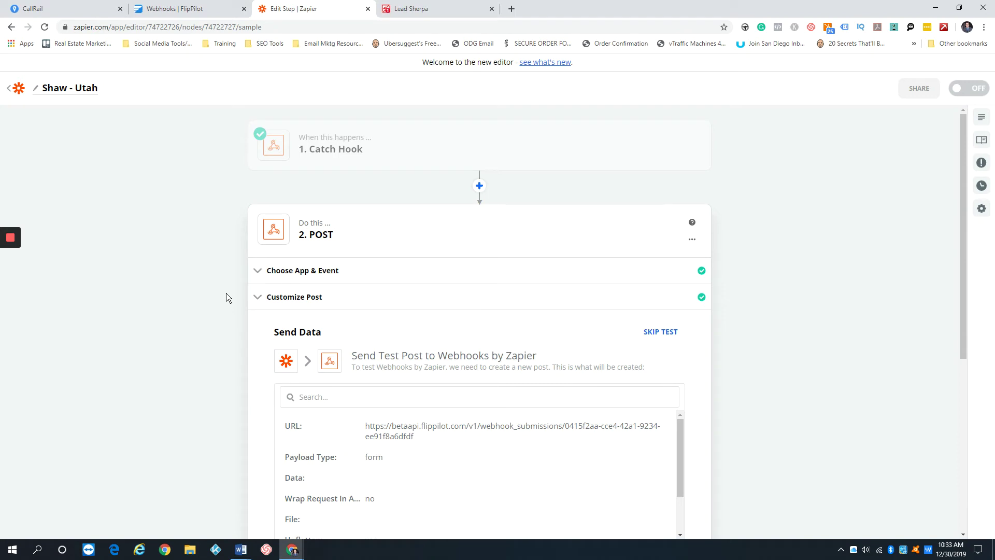
{"action": "scroll", "coordinate": [226, 291], "scroll_direction": "down", "scroll_amount": 5}
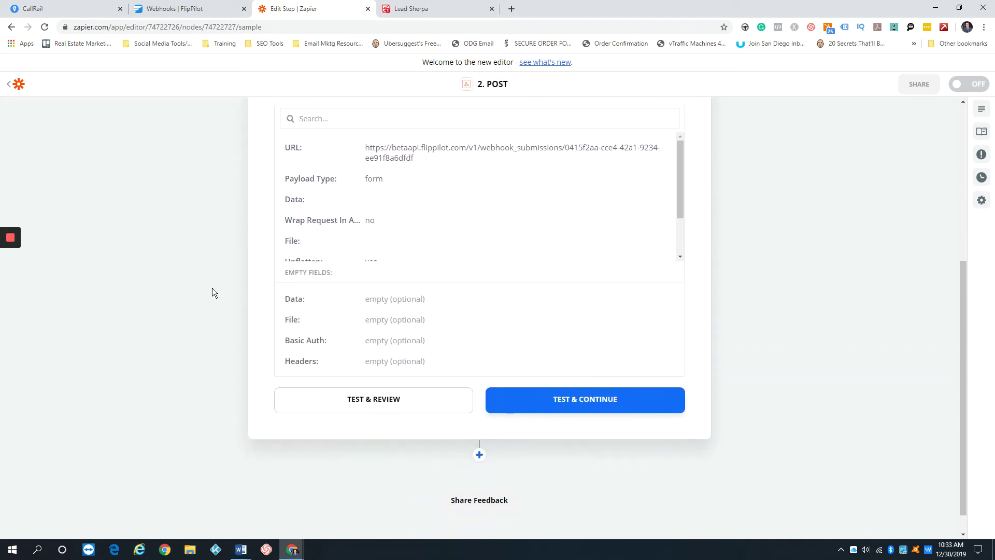
{"action": "left_click", "coordinate": [372, 400]}
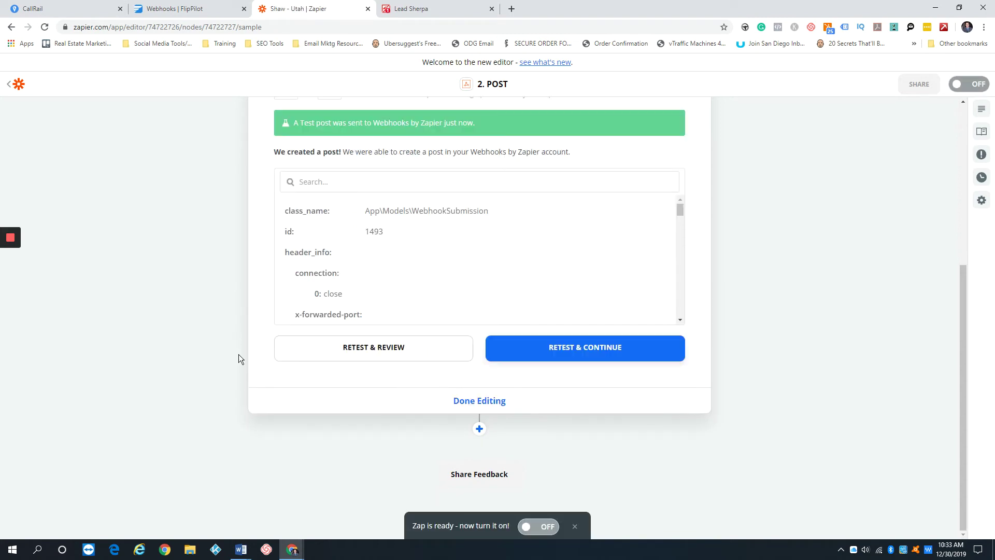
Switch to FlipPilot and examine the campaign name, custom field and submission time received by the Sherpa - Utah webhook
{"action": "left_click", "coordinate": [206, 10]}
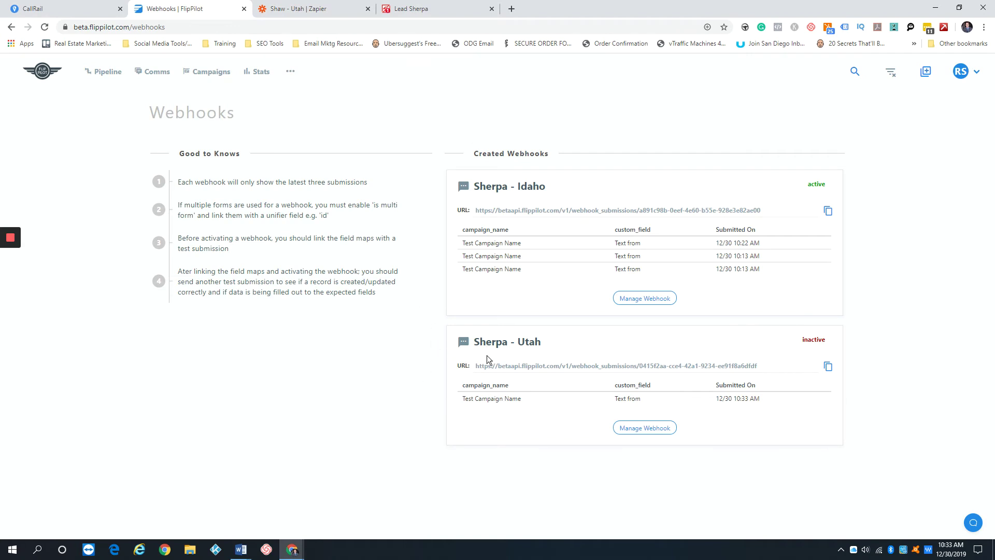
{"action": "double_click", "coordinate": [465, 400]}
{"action": "left_click_drag", "start_coordinate": [501, 400], "coordinate": [523, 397]}
{"action": "left_click_drag", "start_coordinate": [716, 400], "coordinate": [746, 399]}
{"action": "left_click", "coordinate": [748, 402]}
{"action": "left_click_drag", "start_coordinate": [618, 401], "coordinate": [655, 401]}
{"action": "left_click", "coordinate": [658, 402]}
Switch back to Zapier and resend the test post twice for review
{"action": "left_click", "coordinate": [286, 9]}
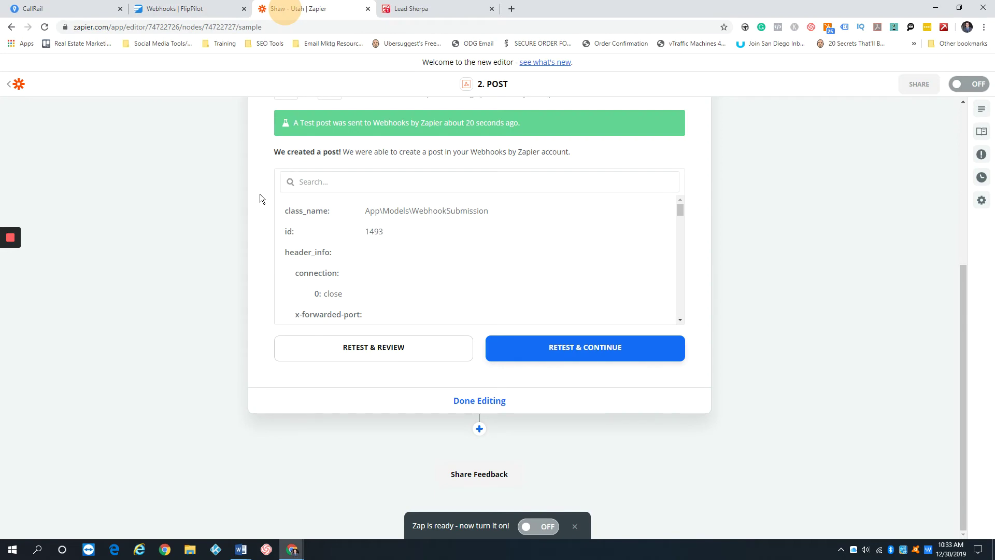
{"action": "left_click", "coordinate": [372, 349]}
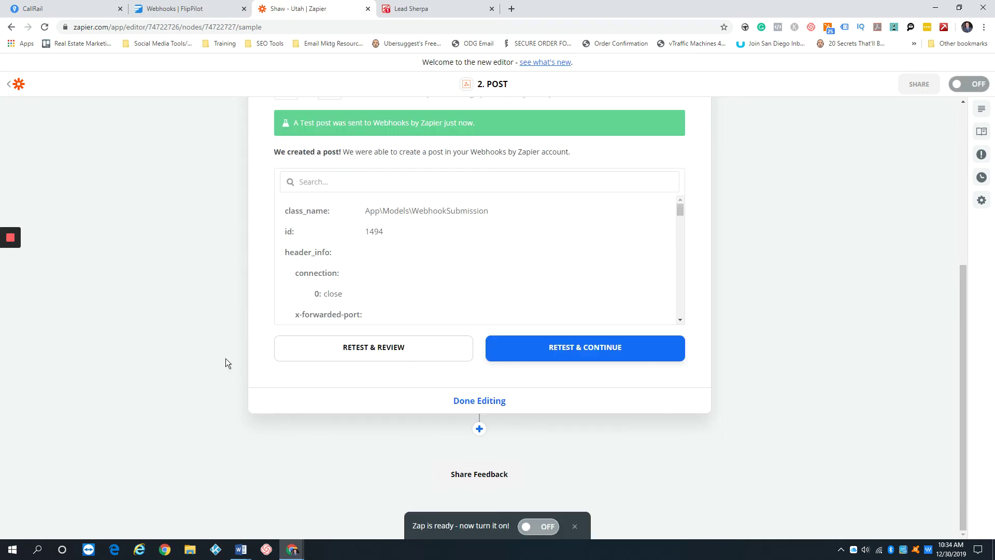
{"action": "left_click", "coordinate": [366, 357]}
Check the latest submissions listed under the Sherpa - Utah webhook in FlipPilot
{"action": "left_click", "coordinate": [181, 11]}
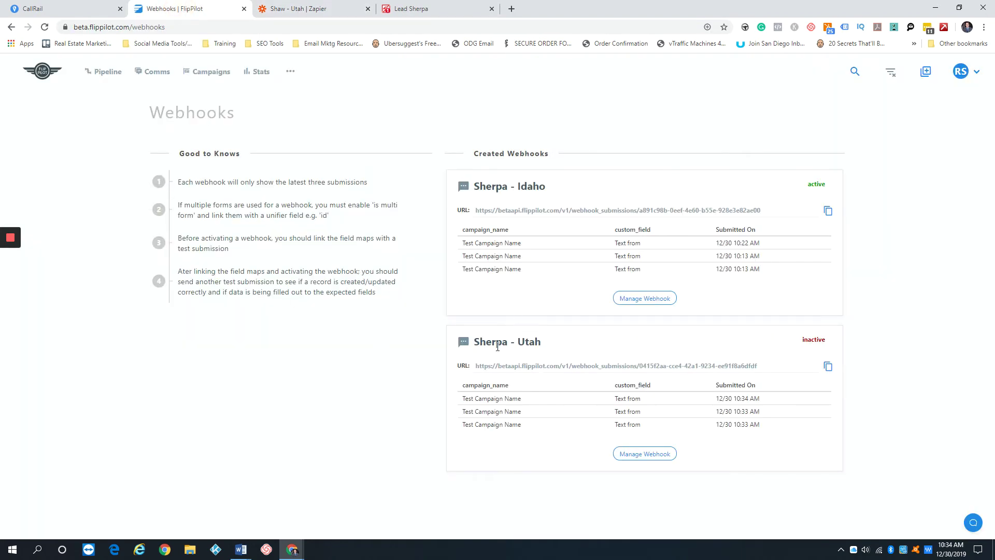
{"action": "left_click_drag", "start_coordinate": [462, 404], "coordinate": [543, 431]}
{"action": "left_click", "coordinate": [543, 431]}
{"action": "left_click_drag", "start_coordinate": [721, 396], "coordinate": [760, 437]}
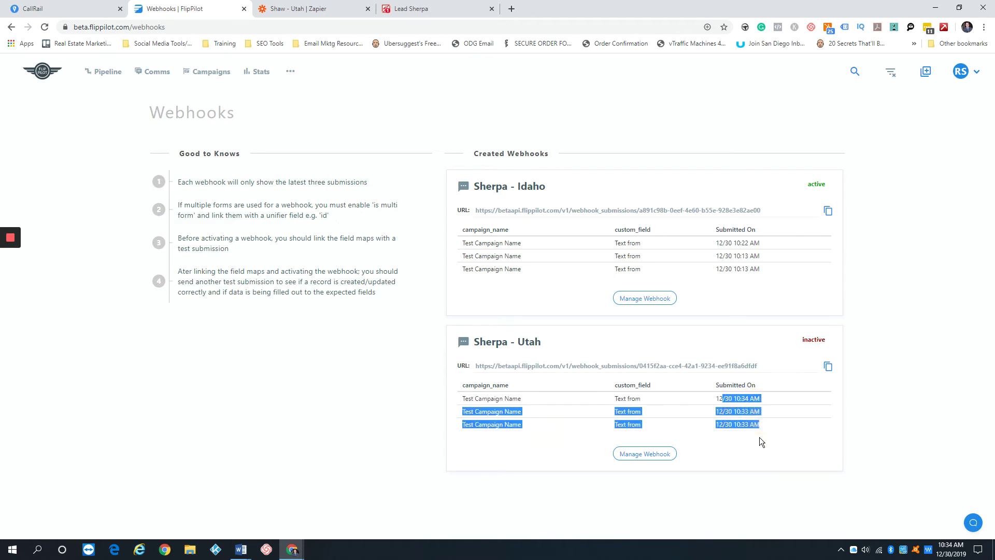
{"action": "left_click", "coordinate": [761, 438]}
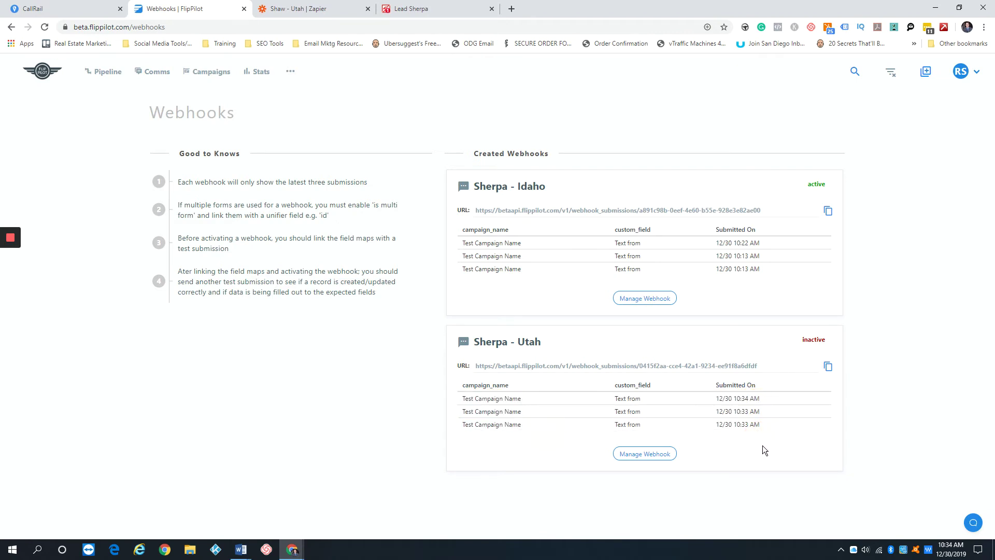
{"action": "left_click", "coordinate": [304, 15]}
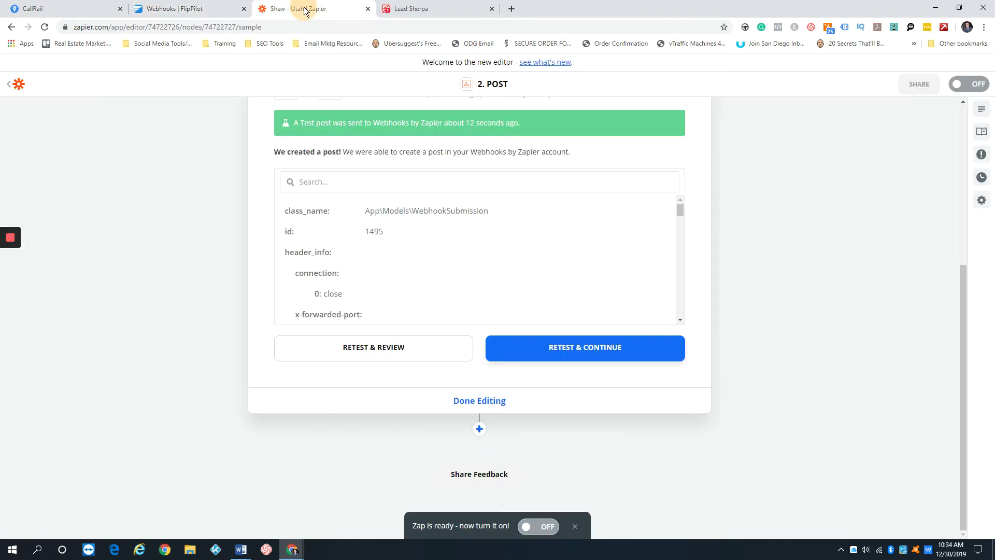
{"action": "left_click", "coordinate": [176, 12]}
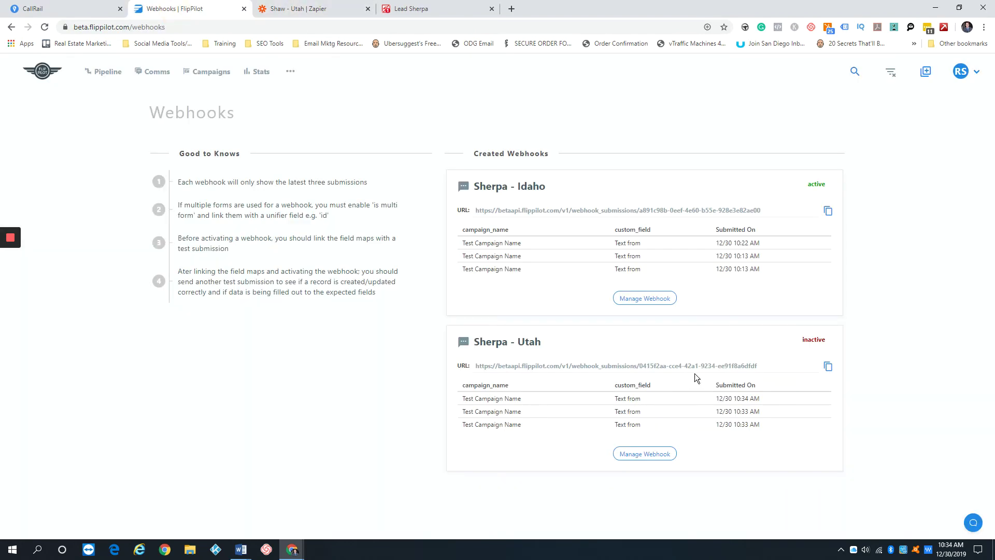
Open the Sherpa - Utah webhook for management and turn on both Is Multi Form and Active Status
{"action": "left_click", "coordinate": [660, 459]}
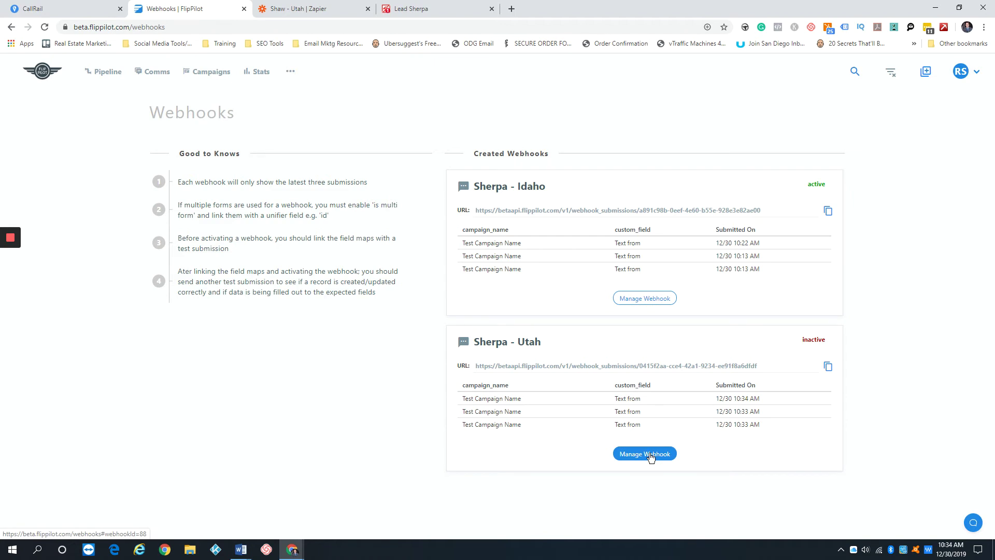
{"action": "left_click", "coordinate": [651, 456]}
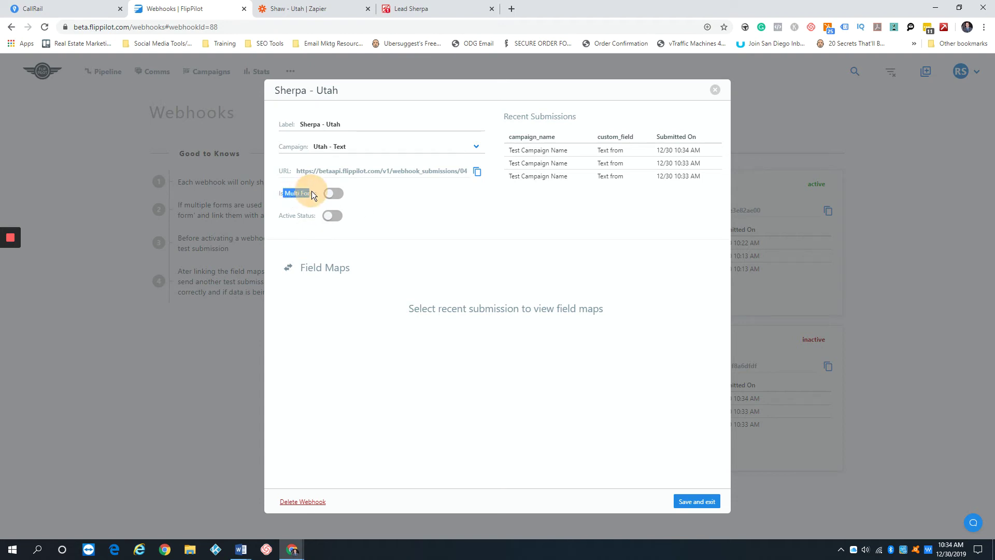
{"action": "left_click_drag", "start_coordinate": [283, 220], "coordinate": [310, 215]}
{"action": "left_click", "coordinate": [334, 193]}
{"action": "left_click", "coordinate": [333, 216]}
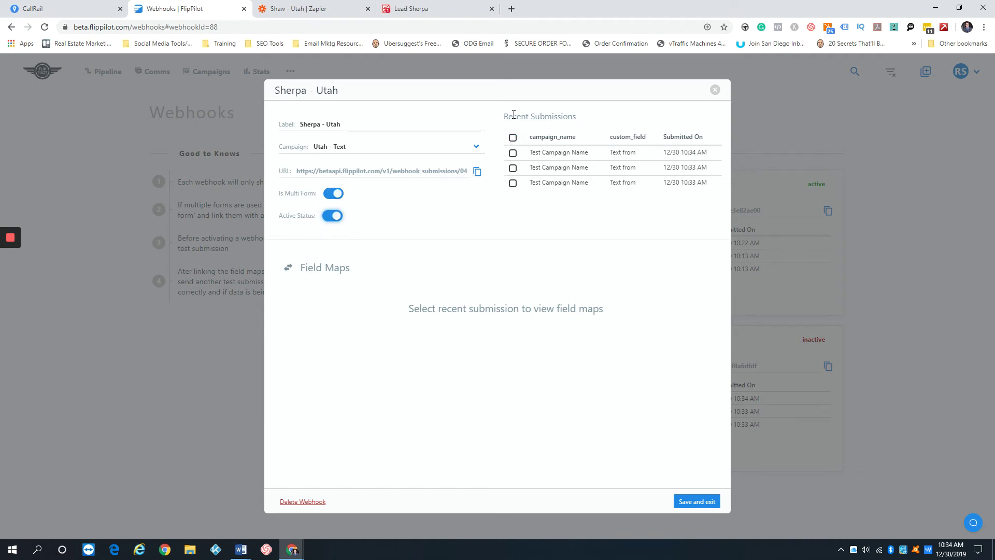
Select all recent submissions of the webhook to load their field maps
{"action": "left_click_drag", "start_coordinate": [504, 116], "coordinate": [576, 118]}
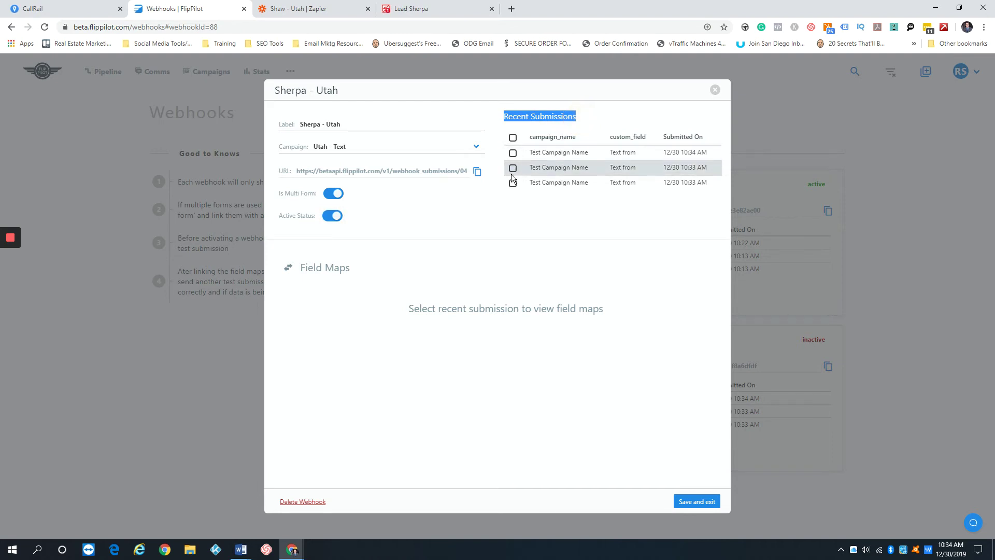
{"action": "left_click", "coordinate": [513, 154]}
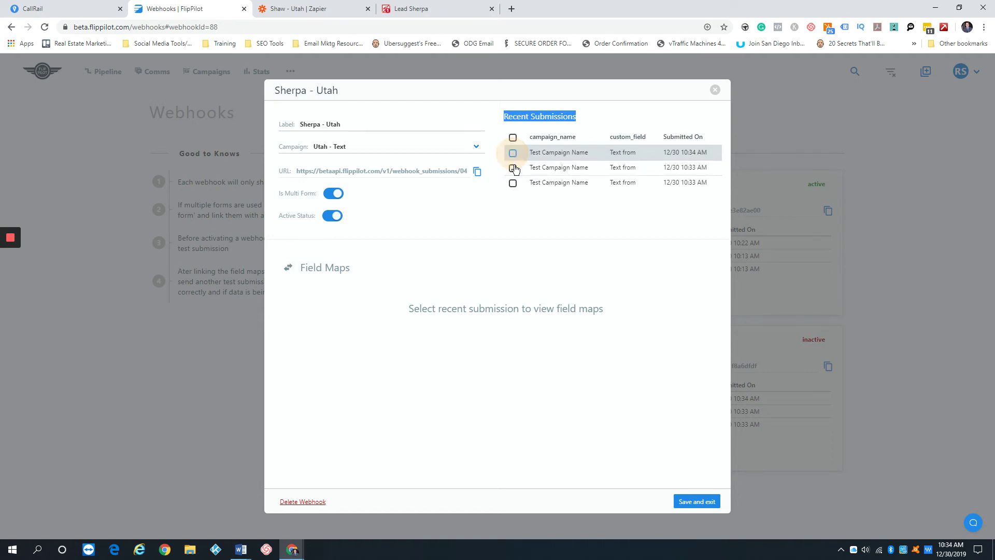
{"action": "left_click", "coordinate": [508, 139]}
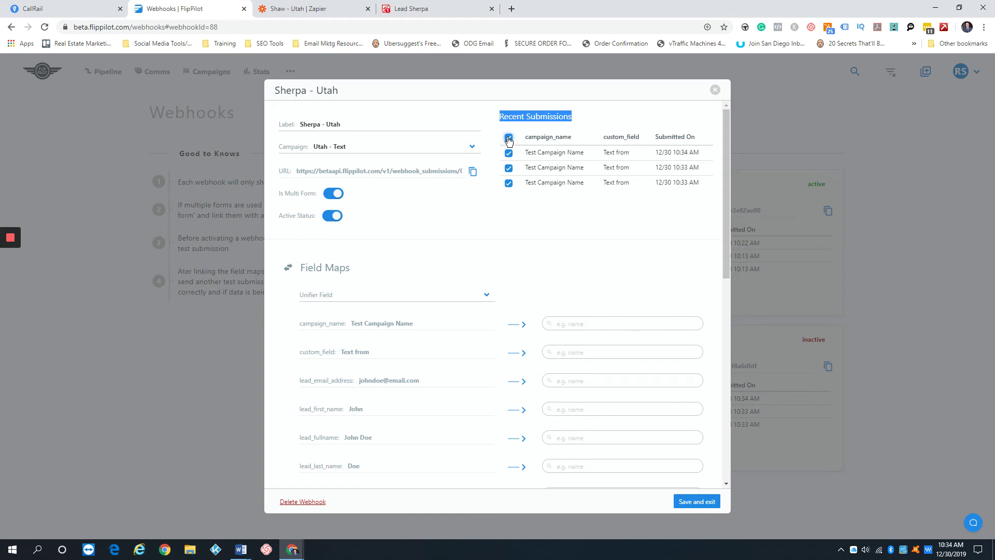
{"action": "scroll", "coordinate": [443, 275], "scroll_direction": "down", "scroll_amount": 1}
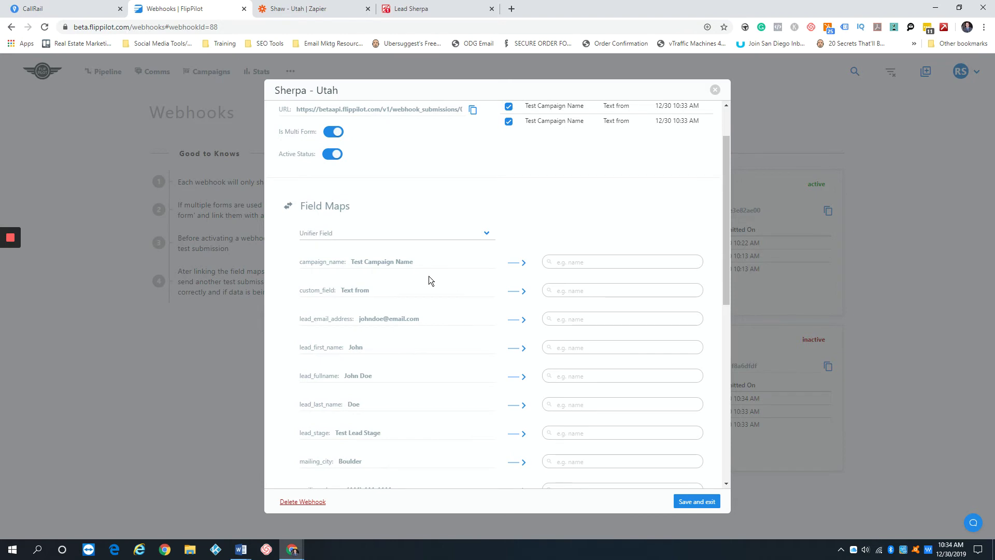
{"action": "scroll", "coordinate": [428, 280], "scroll_direction": "down", "scroll_amount": 1}
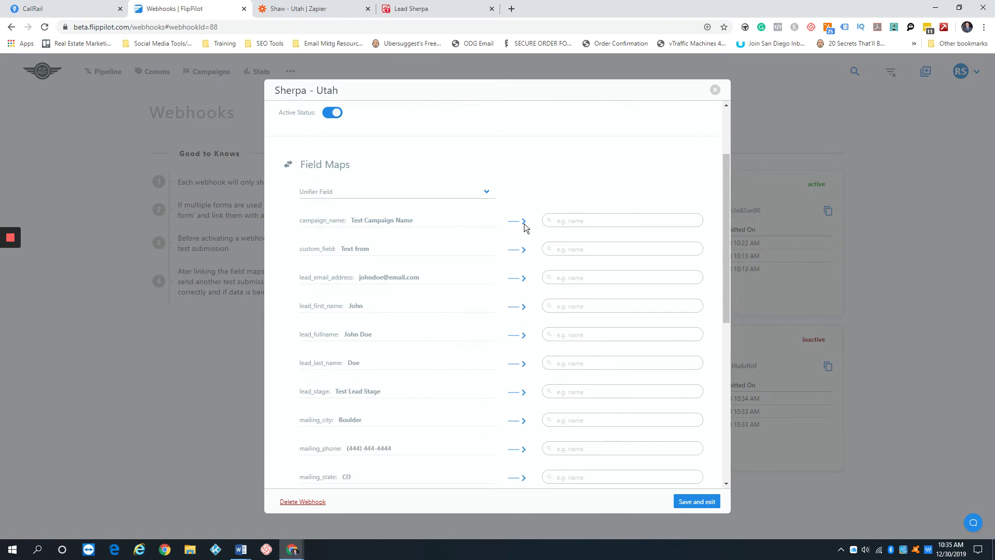
{"action": "scroll", "coordinate": [473, 227], "scroll_direction": "down", "scroll_amount": 1}
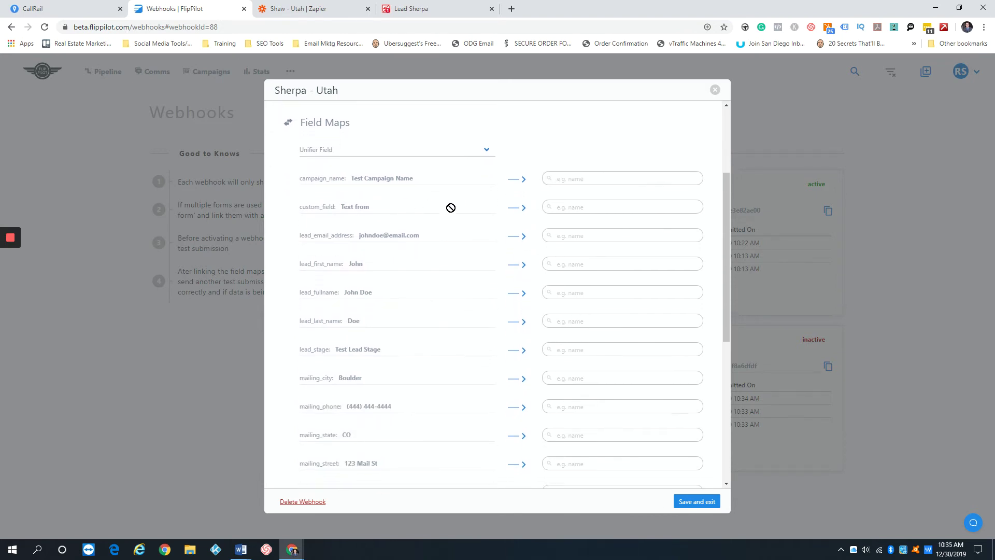
{"action": "left_click", "coordinate": [580, 206]}
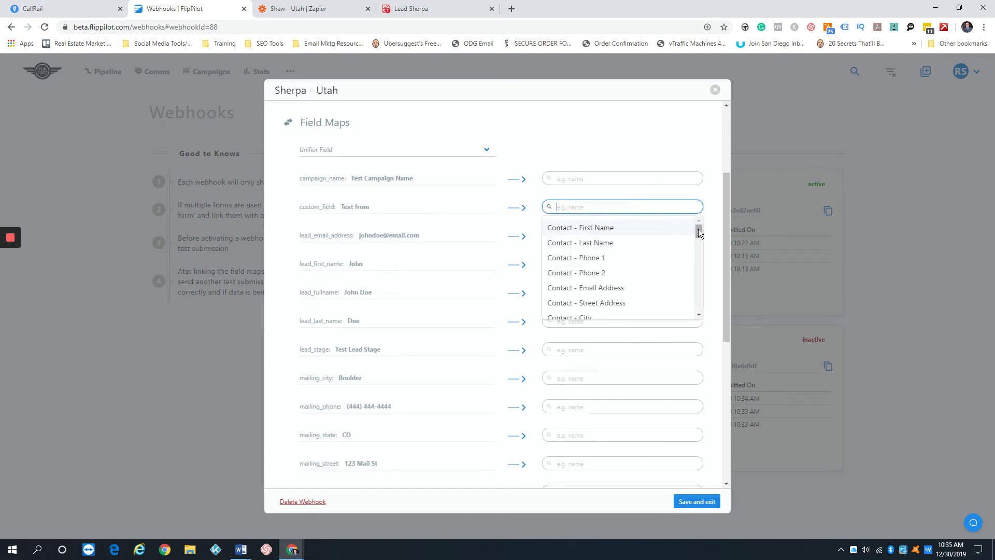
{"action": "mouse_move", "coordinate": [701, 232]}
{"action": "left_mouse_down"}
{"action": "mouse_move", "coordinate": [701, 308]}
{"action": "mouse_move", "coordinate": [699, 213]}
{"action": "left_mouse_up"}
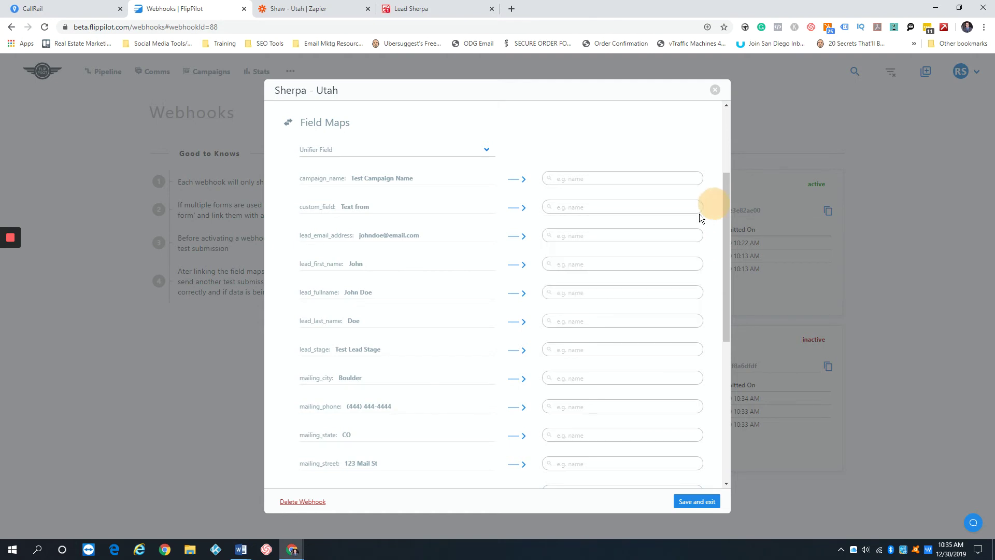
Map lead_email_address to Contact - Email Address and lead_first_name to Contact - First Name
{"action": "scroll", "coordinate": [474, 219], "scroll_direction": "down", "scroll_amount": 1}
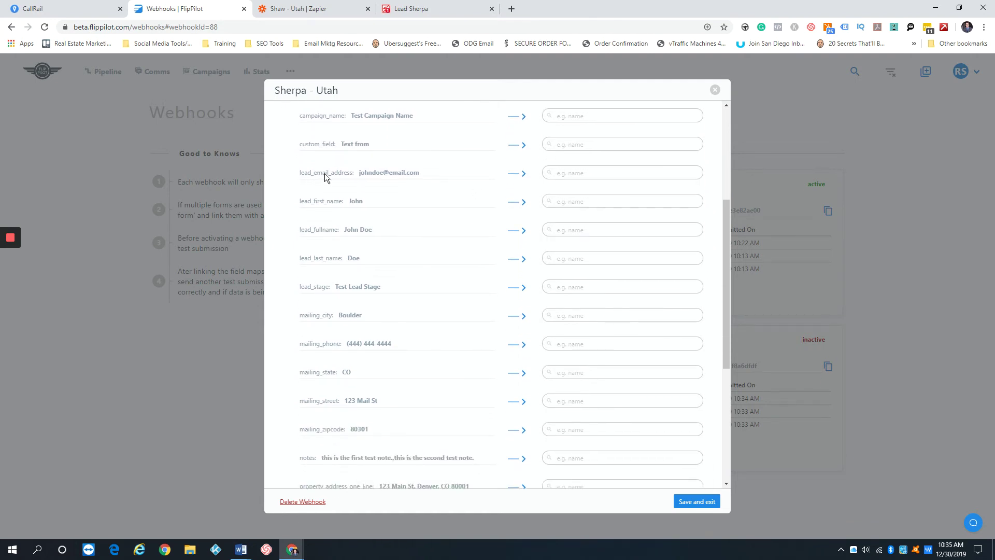
{"action": "left_click_drag", "start_coordinate": [327, 176], "coordinate": [508, 172]}
{"action": "left_click", "coordinate": [573, 173]}
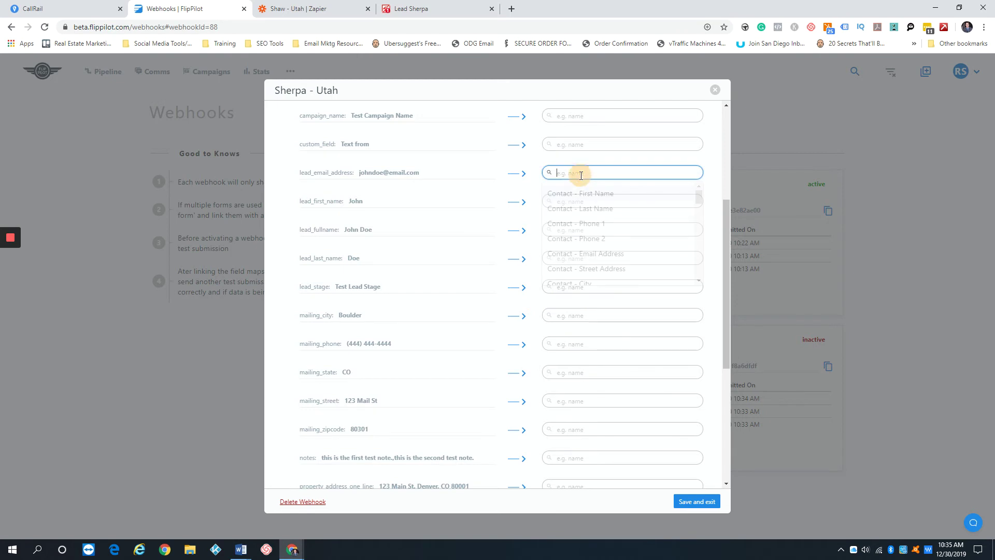
{"action": "left_click", "coordinate": [591, 254]}
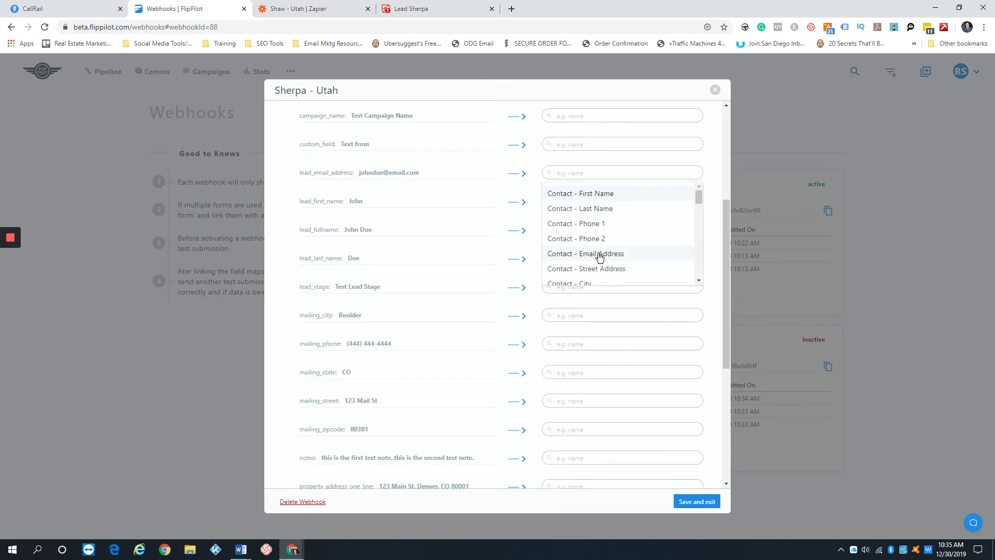
{"action": "double_click", "coordinate": [311, 201]}
{"action": "left_click", "coordinate": [591, 202]}
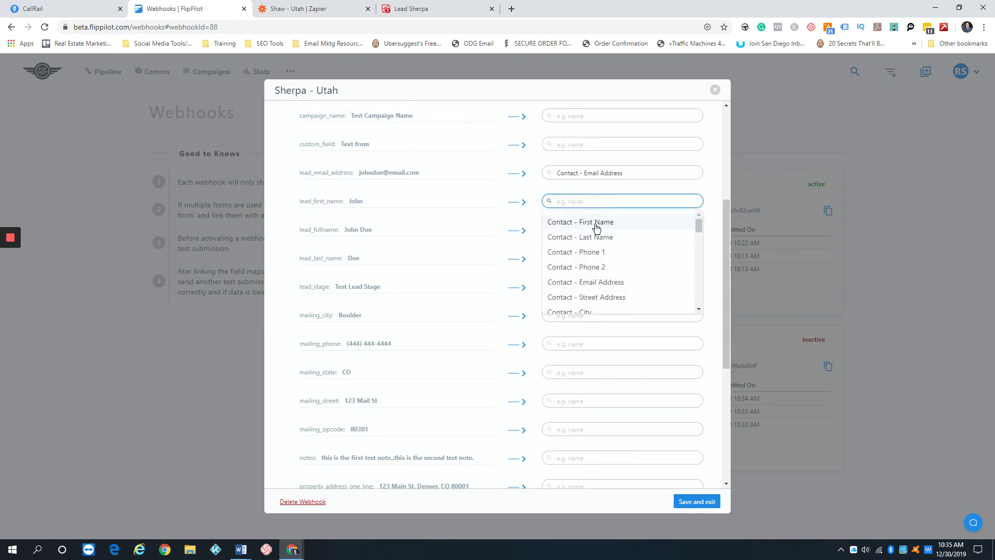
{"action": "left_click", "coordinate": [596, 223]}
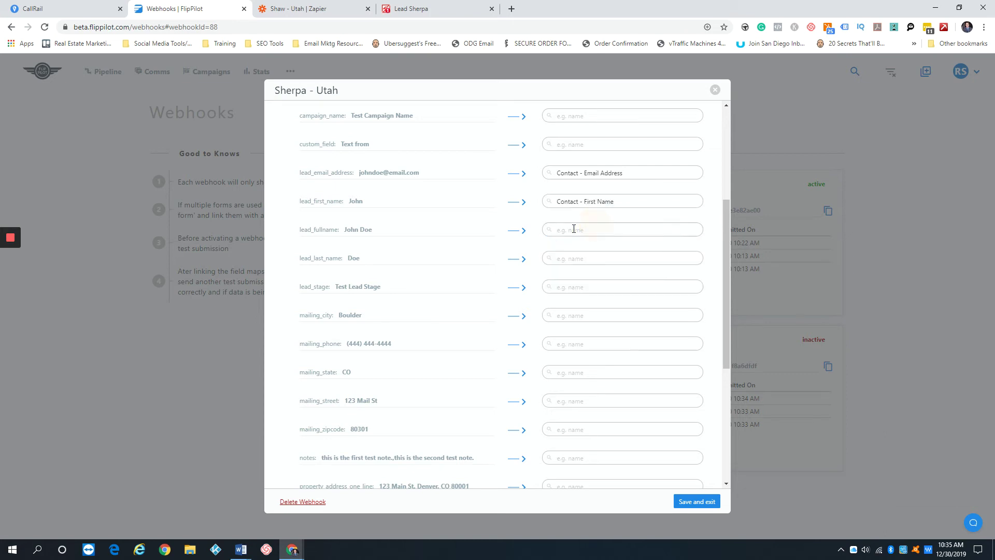
Map lead_last_name to Contact - Last Name in the field maps
{"action": "scroll", "coordinate": [382, 226], "scroll_direction": "down", "scroll_amount": 1}
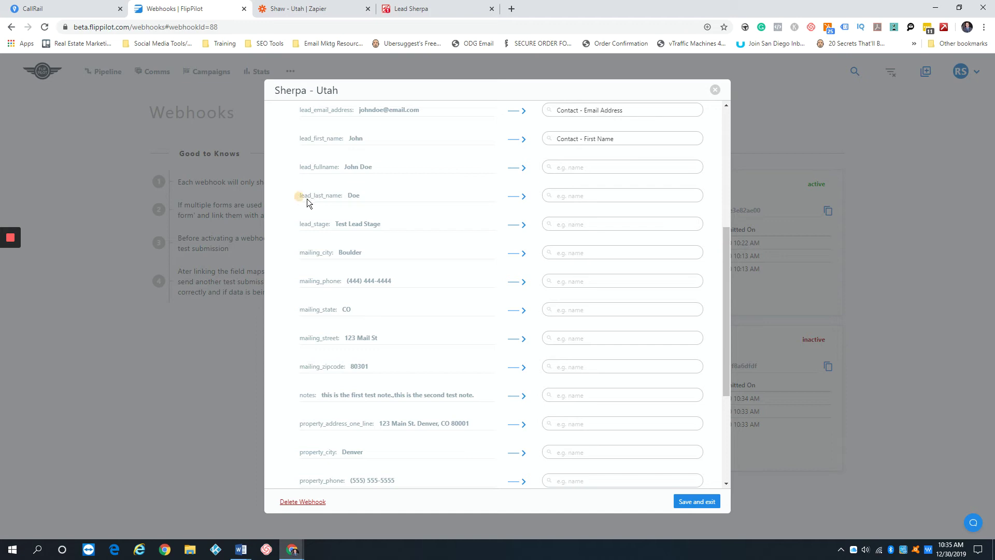
{"action": "left_click_drag", "start_coordinate": [351, 195], "coordinate": [378, 197]}
{"action": "left_click", "coordinate": [586, 197]}
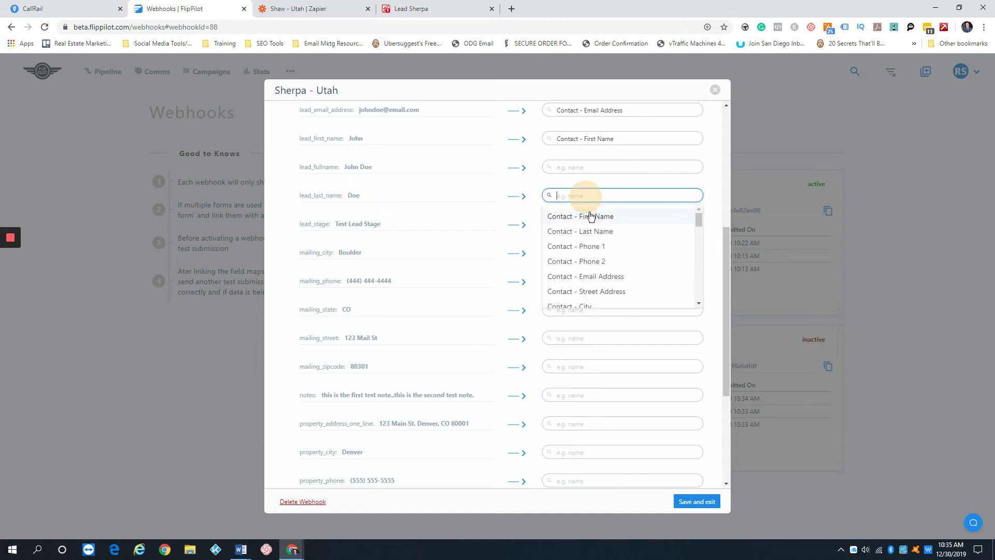
{"action": "left_click", "coordinate": [593, 231]}
Map mailing_city to Contact - City in the field maps
{"action": "scroll", "coordinate": [454, 232], "scroll_direction": "down", "scroll_amount": 1}
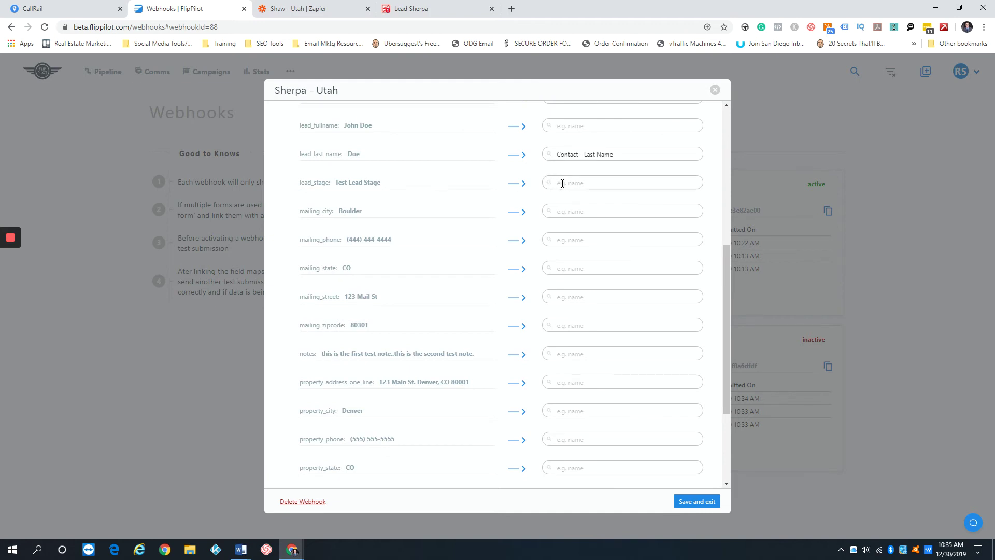
{"action": "scroll", "coordinate": [527, 196], "scroll_direction": "down", "scroll_amount": 1}
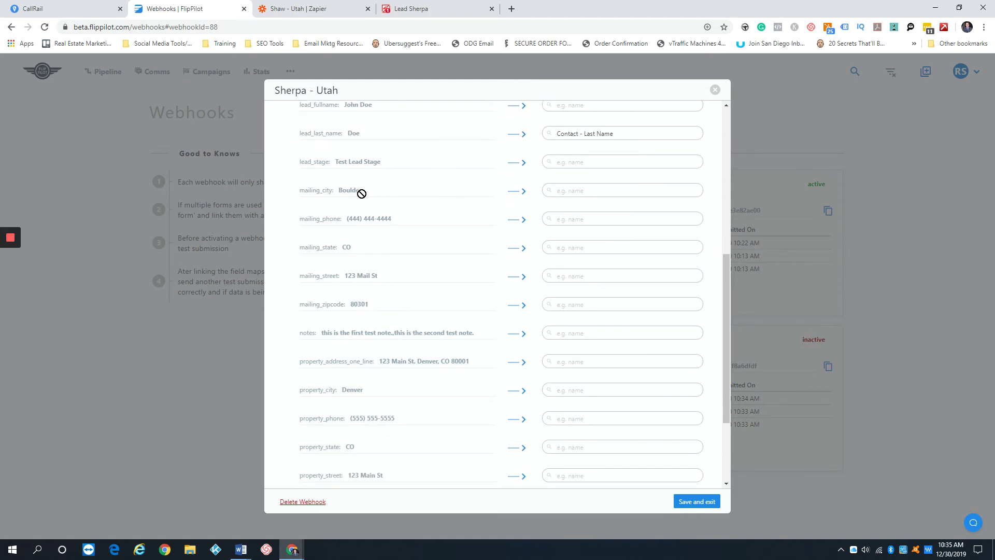
{"action": "left_click_drag", "start_coordinate": [302, 190], "coordinate": [377, 194]}
{"action": "left_click_drag", "start_coordinate": [377, 194], "coordinate": [552, 206]}
{"action": "left_click", "coordinate": [573, 193]}
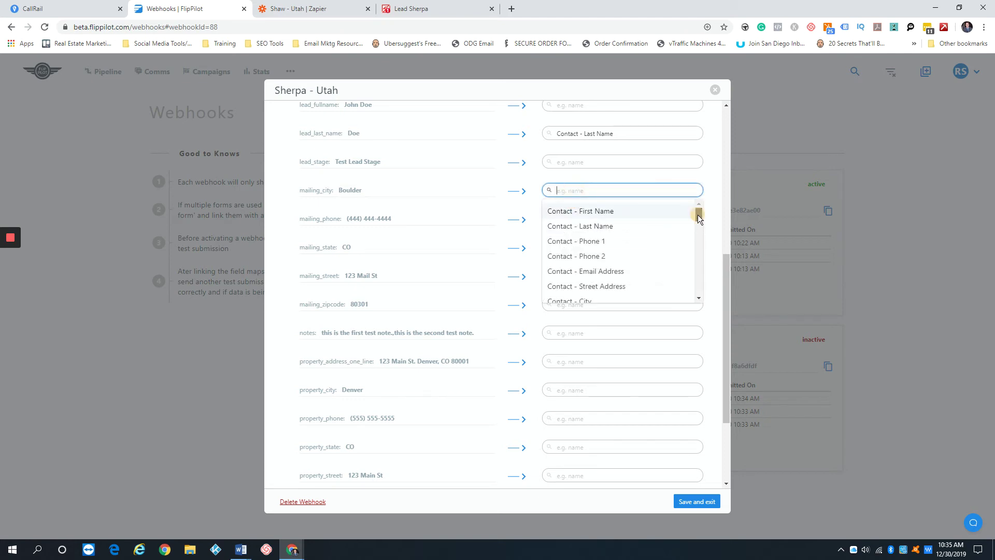
{"action": "mouse_move", "coordinate": [698, 215]}
{"action": "left_mouse_down"}
{"action": "mouse_move", "coordinate": [703, 228]}
{"action": "mouse_move", "coordinate": [702, 220]}
{"action": "left_mouse_up"}
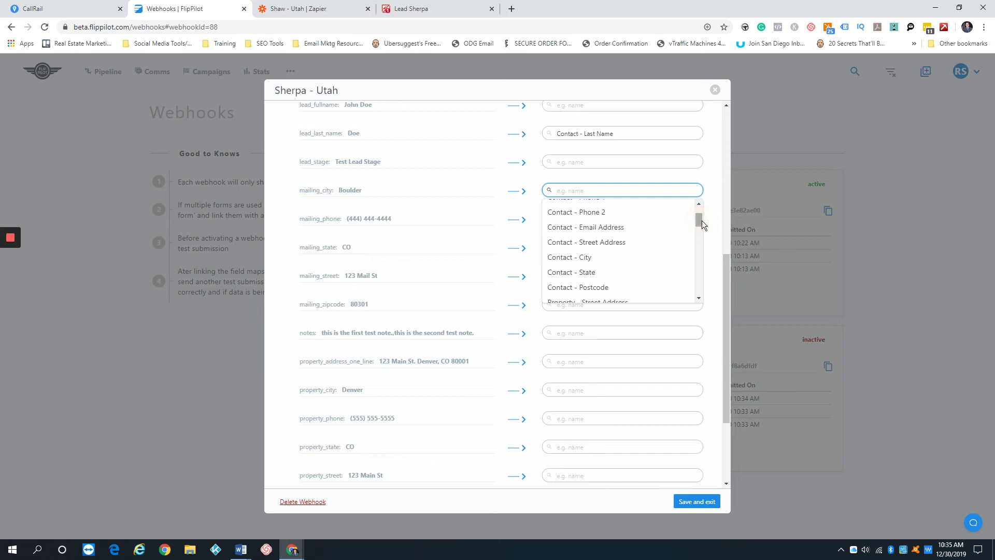
{"action": "mouse_move", "coordinate": [700, 219]}
{"action": "left_mouse_down"}
{"action": "mouse_move", "coordinate": [697, 273]}
{"action": "mouse_move", "coordinate": [697, 219]}
{"action": "left_mouse_up"}
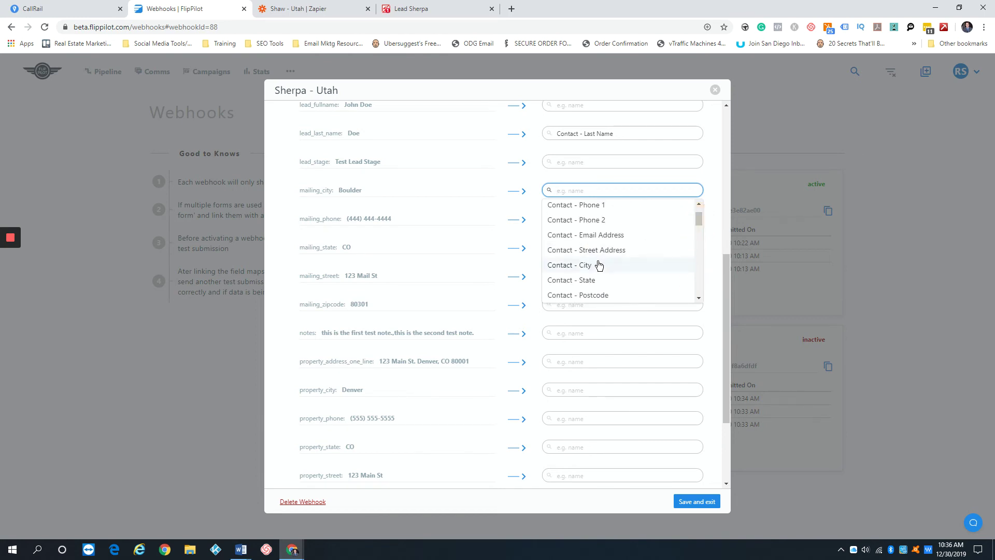
{"action": "left_click", "coordinate": [595, 267]}
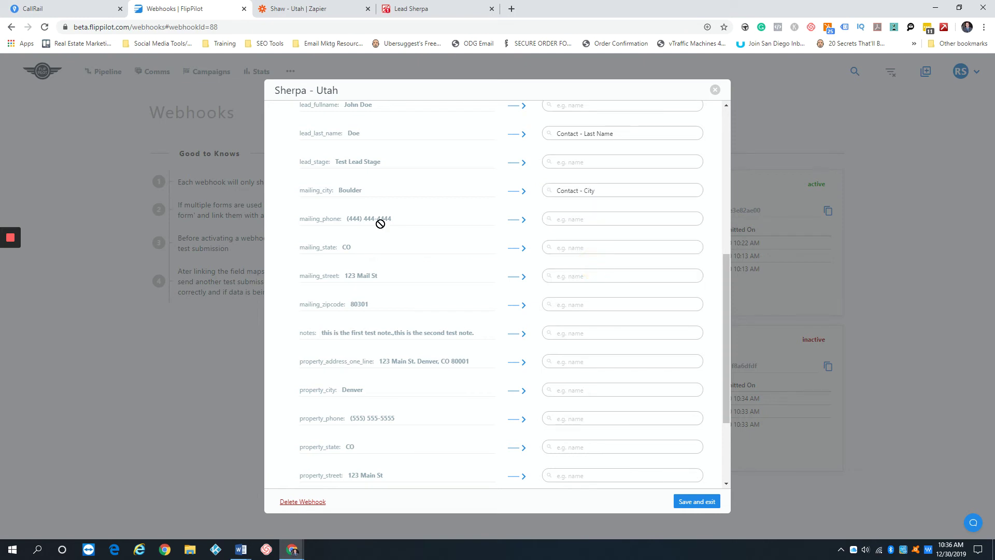
Map mailing_phone to Contact - Phone 1 and mailing_state to Contact - State
{"action": "left_click", "coordinate": [572, 222]}
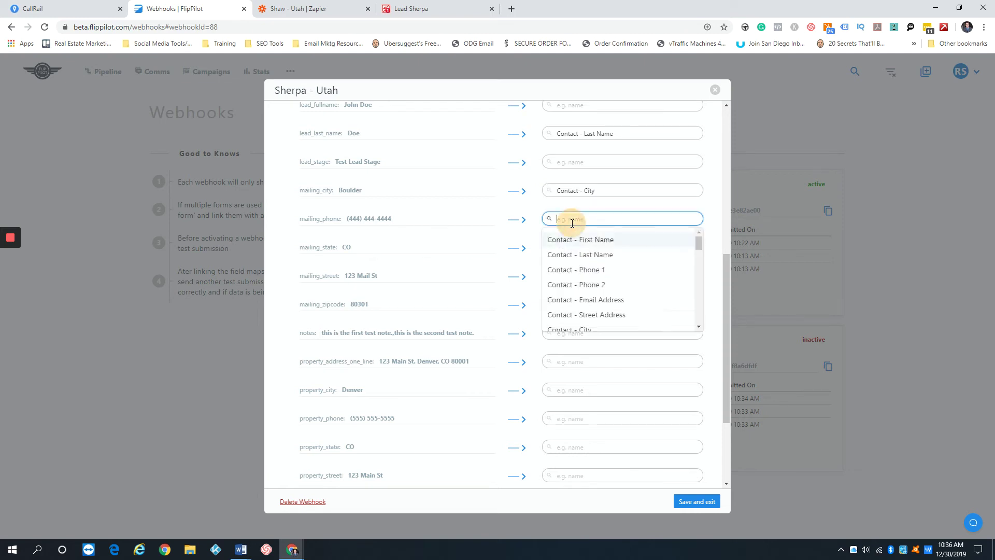
{"action": "left_click", "coordinate": [582, 269]}
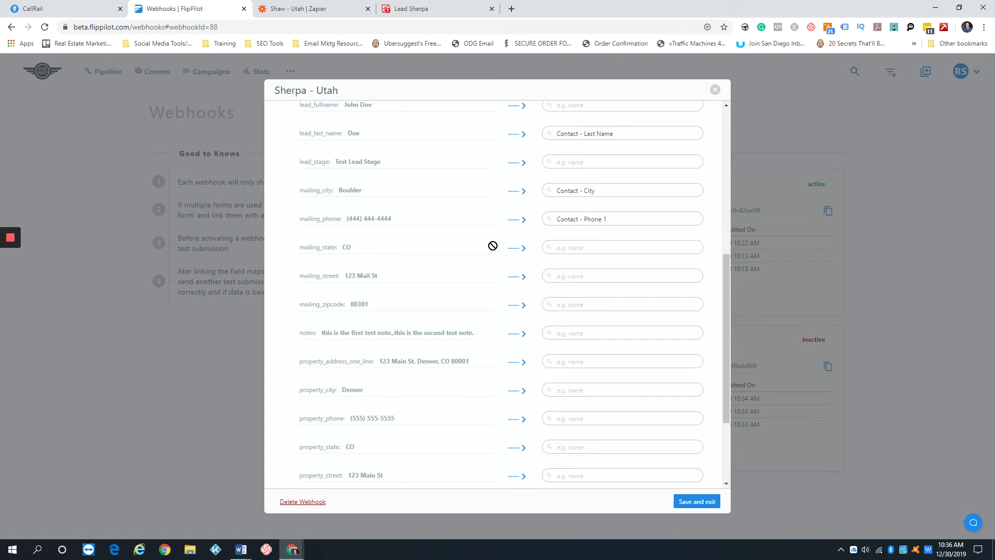
{"action": "left_click", "coordinate": [602, 247]}
{"action": "scroll", "coordinate": [600, 326], "scroll_direction": "down", "scroll_amount": 2}
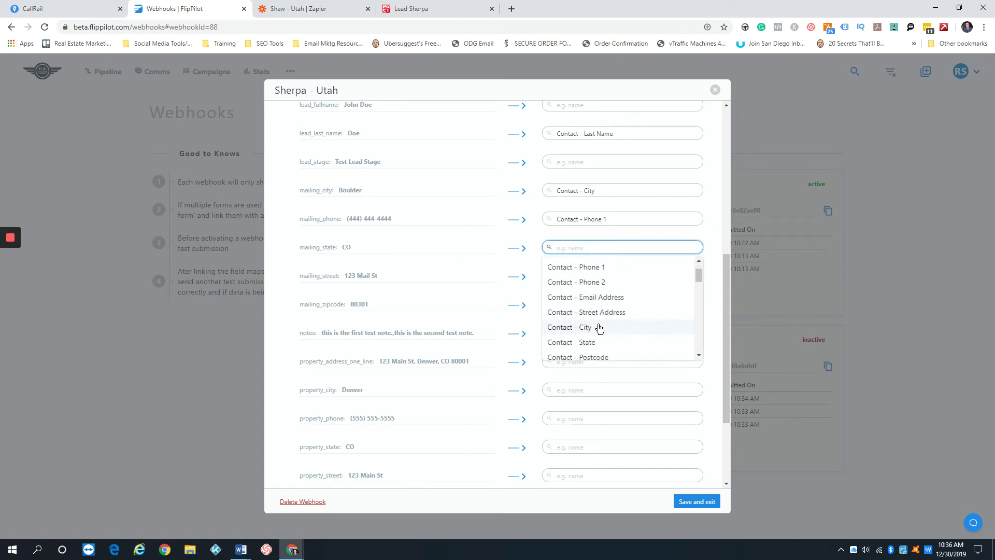
{"action": "left_click", "coordinate": [601, 332]}
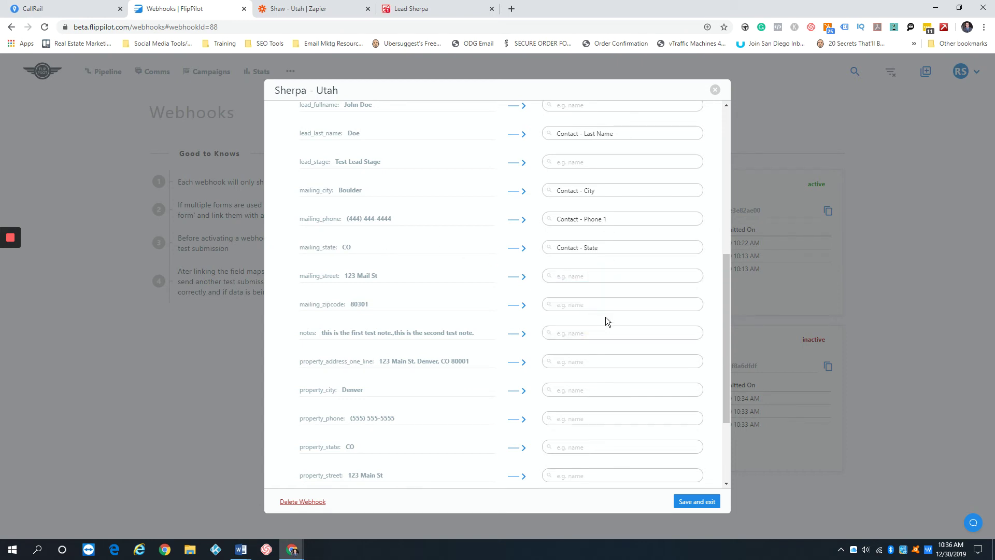
Map mailing_street to Contact - Street Address and mailing_zipcode to Contact - Postcode
{"action": "left_click", "coordinate": [595, 276]}
{"action": "scroll", "coordinate": [600, 342], "scroll_direction": "down", "scroll_amount": 2}
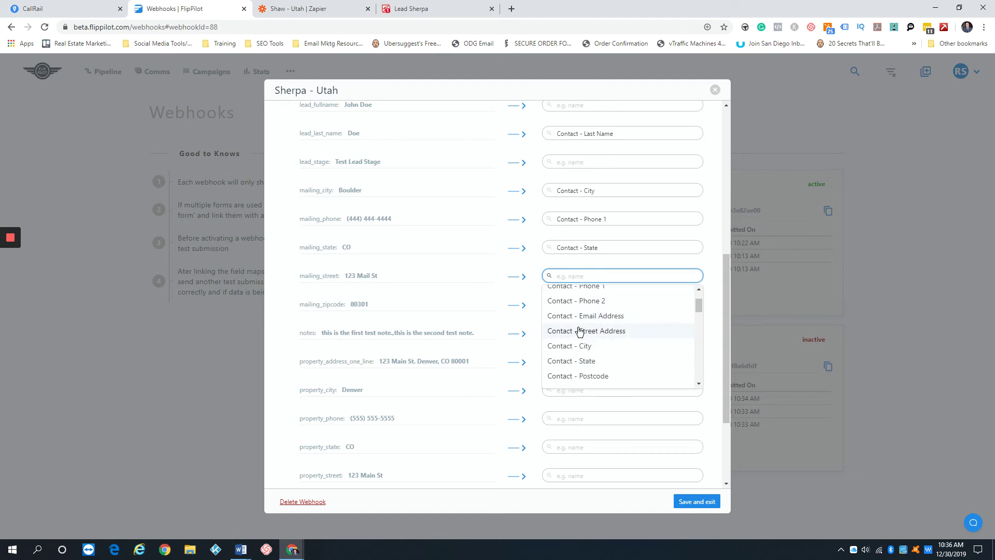
{"action": "left_click", "coordinate": [606, 332]}
{"action": "scroll", "coordinate": [570, 306], "scroll_direction": "down", "scroll_amount": 1}
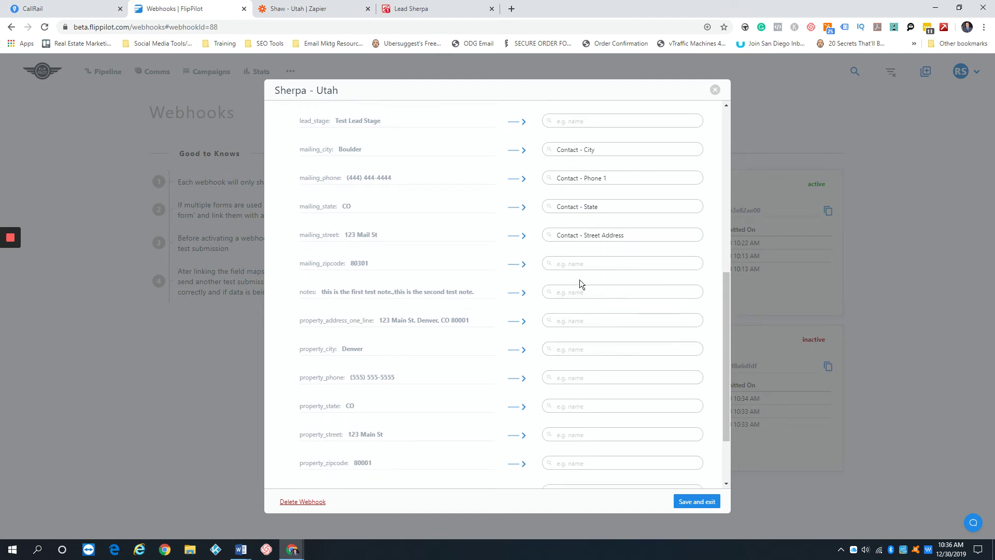
{"action": "left_click", "coordinate": [590, 269]}
{"action": "scroll", "coordinate": [597, 332], "scroll_direction": "down", "scroll_amount": 3}
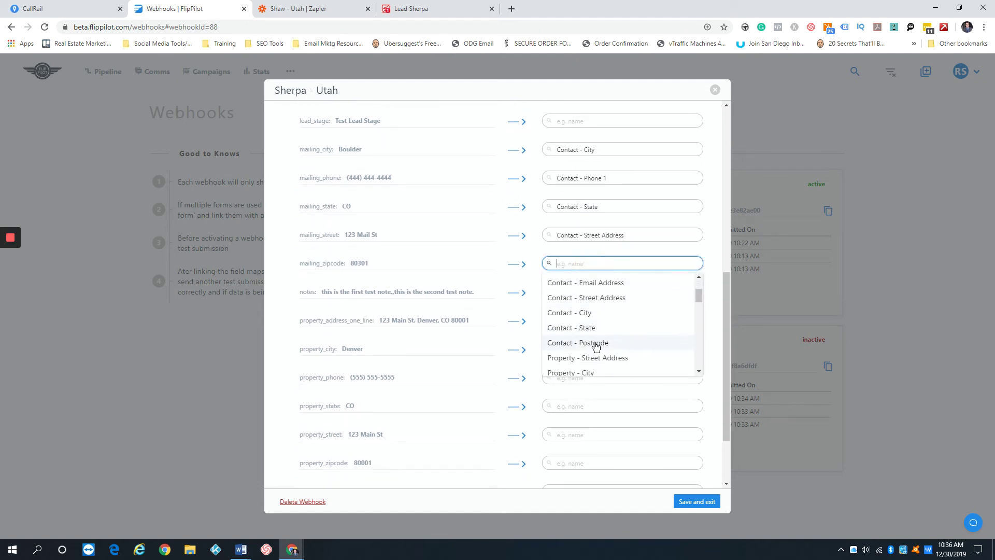
{"action": "left_click", "coordinate": [595, 343]}
Map property_city to Property - City and property_phone to Contact - Phone 2
{"action": "scroll", "coordinate": [519, 284], "scroll_direction": "down", "scroll_amount": 2}
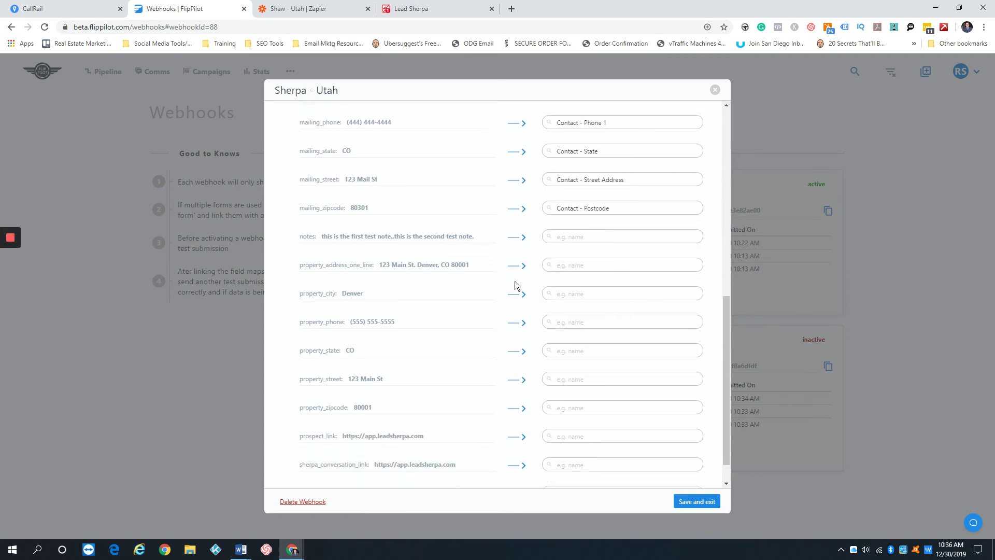
{"action": "scroll", "coordinate": [500, 262], "scroll_direction": "down", "scroll_amount": 1}
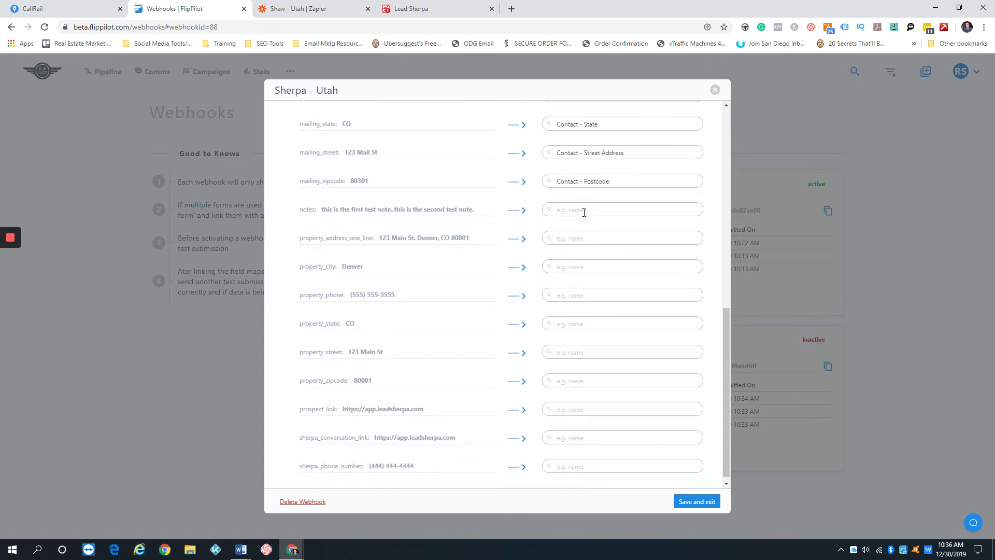
{"action": "scroll", "coordinate": [482, 233], "scroll_direction": "down", "scroll_amount": 1}
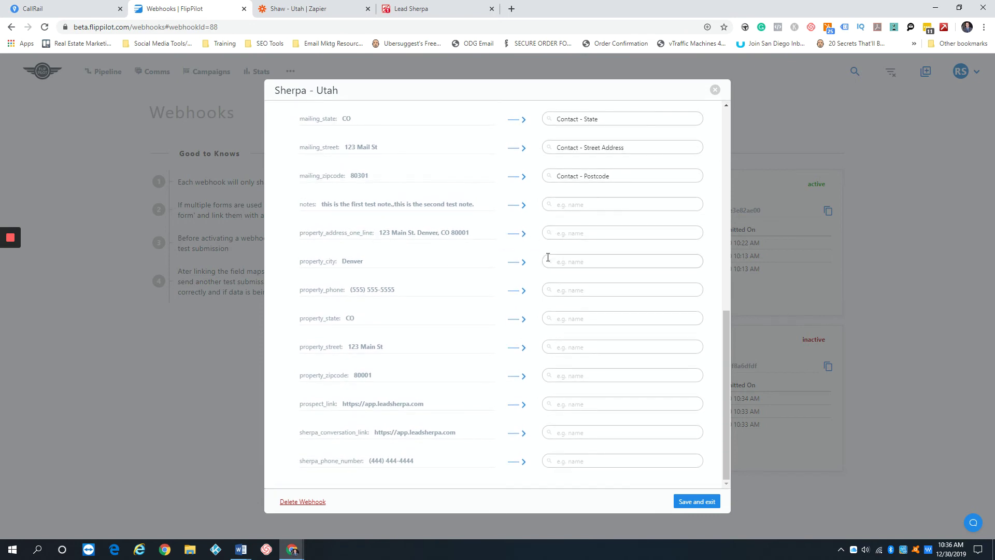
{"action": "left_click", "coordinate": [574, 261]}
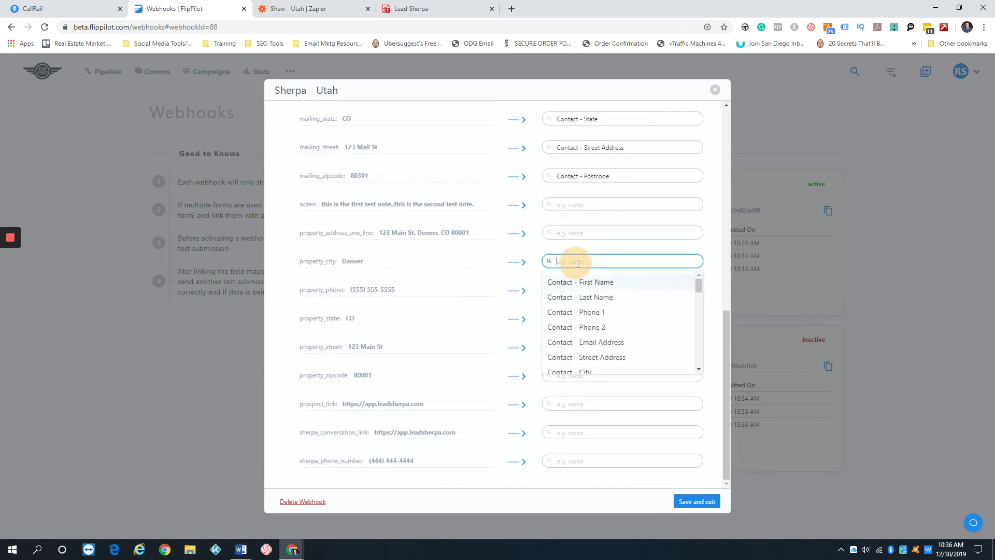
{"action": "scroll", "coordinate": [594, 308], "scroll_direction": "down", "scroll_amount": 2}
{"action": "scroll", "coordinate": [595, 311], "scroll_direction": "down", "scroll_amount": 2}
{"action": "scroll", "coordinate": [593, 311], "scroll_direction": "up", "scroll_amount": 2}
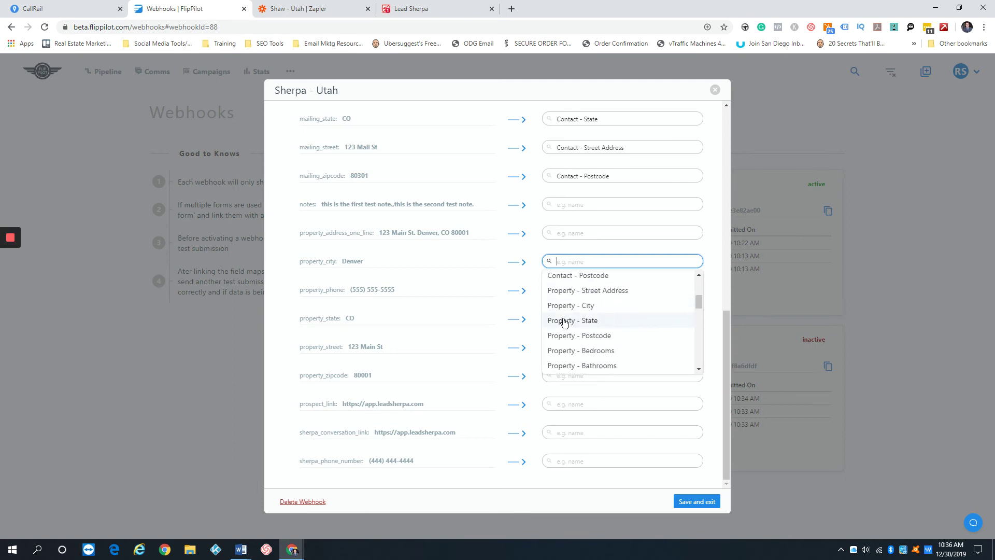
{"action": "left_click", "coordinate": [603, 308]}
{"action": "left_click", "coordinate": [568, 289]}
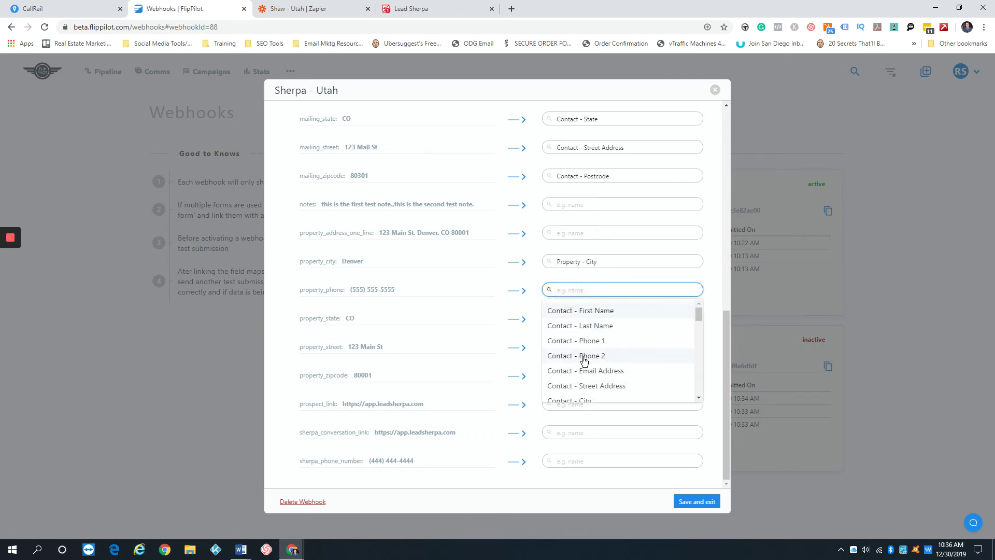
{"action": "left_click", "coordinate": [580, 356]}
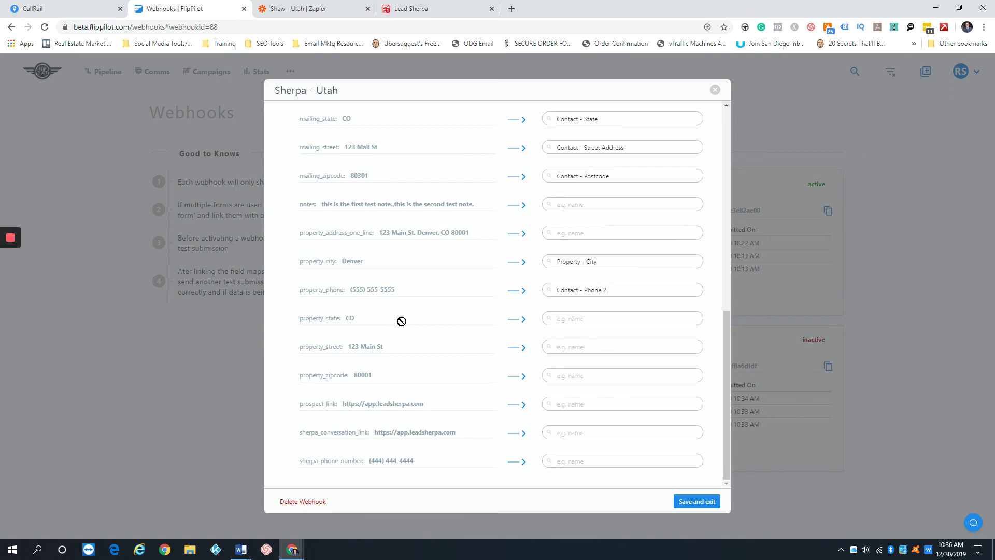
Map property_state to Property - State and property_street to Property - Street Address
{"action": "left_click", "coordinate": [585, 319]}
{"action": "scroll", "coordinate": [586, 372], "scroll_direction": "down", "scroll_amount": 5}
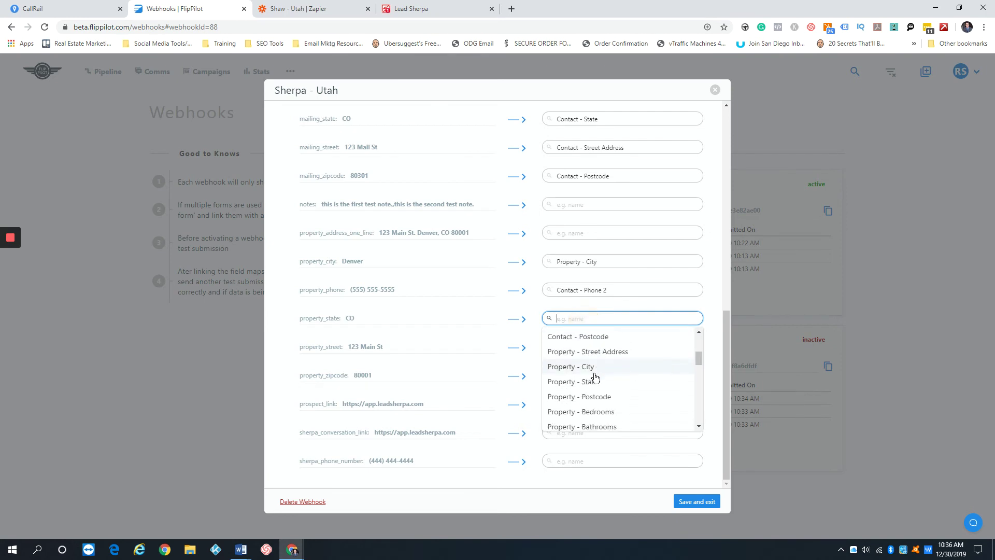
{"action": "left_click", "coordinate": [595, 378]}
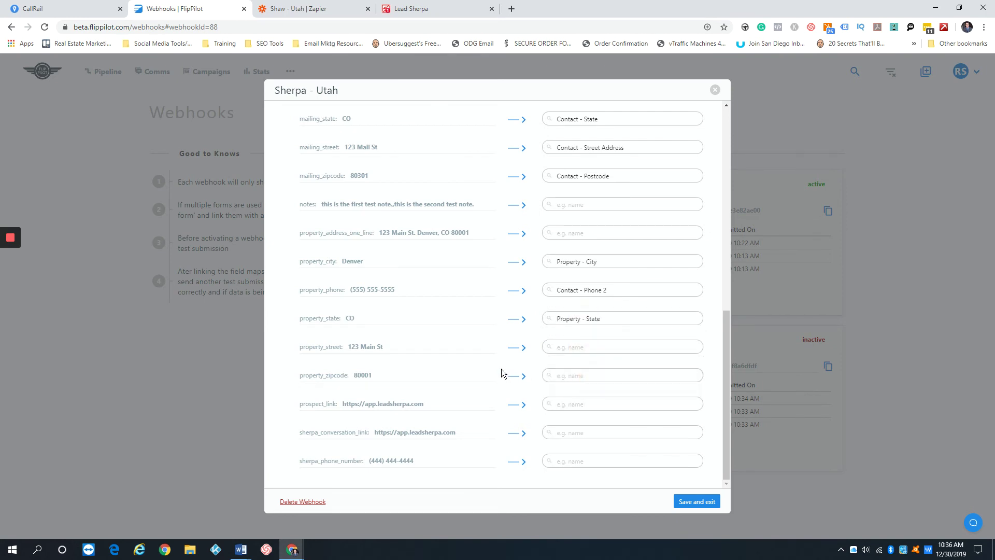
{"action": "left_click", "coordinate": [611, 347]}
{"action": "scroll", "coordinate": [605, 397], "scroll_direction": "down", "scroll_amount": 3}
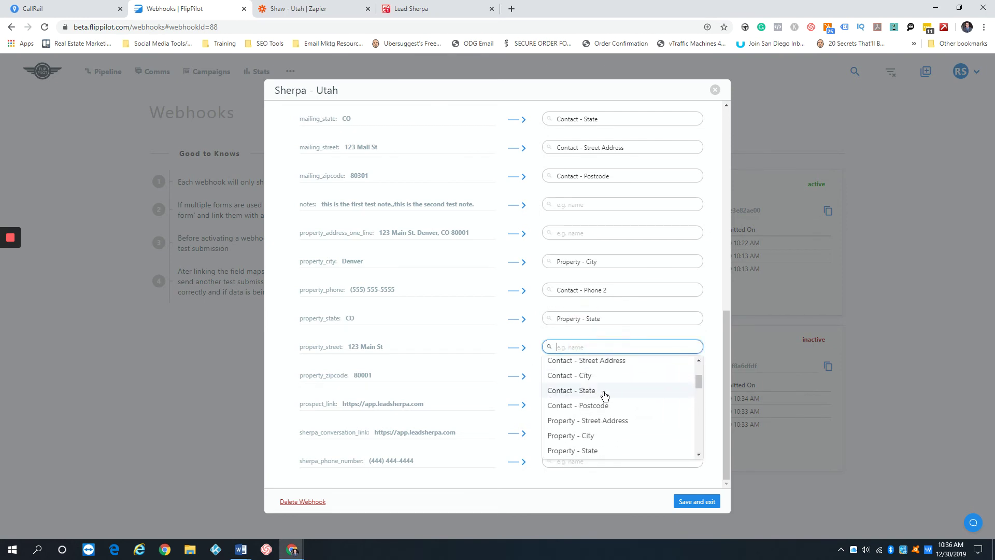
{"action": "left_click", "coordinate": [602, 420]}
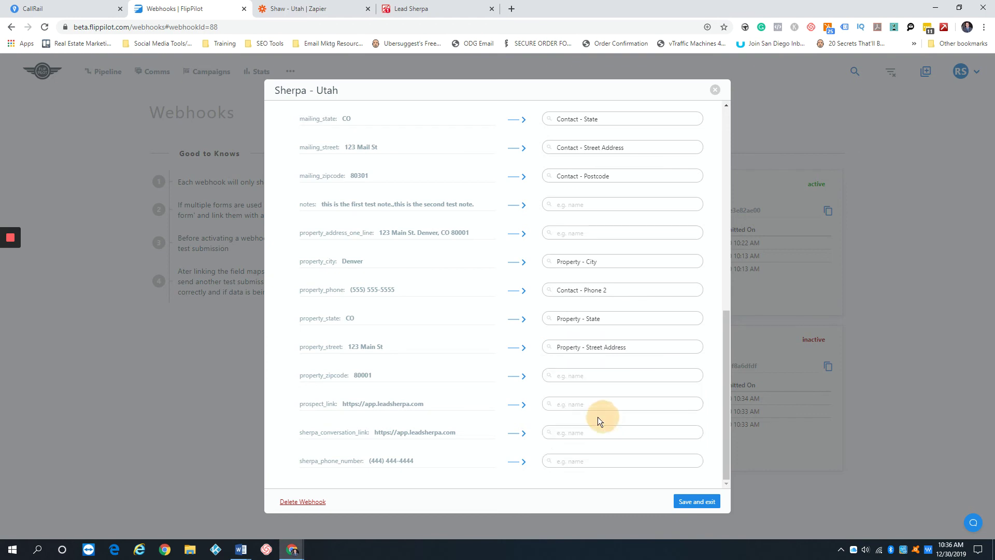
Map property_zipcode to Property - Postcode in the field maps
{"action": "left_click", "coordinate": [586, 377]}
{"action": "scroll", "coordinate": [595, 411], "scroll_direction": "down", "scroll_amount": 5}
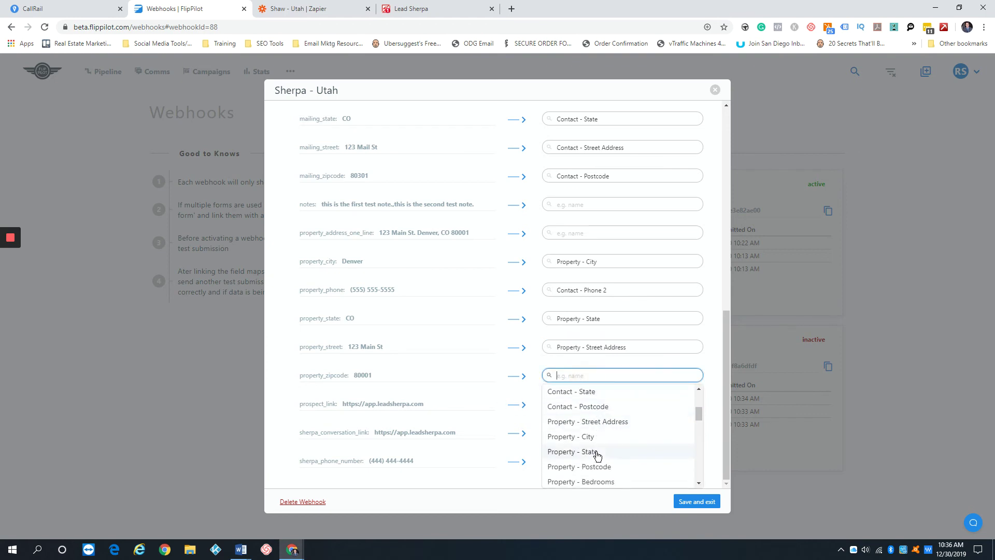
{"action": "left_click", "coordinate": [596, 468]}
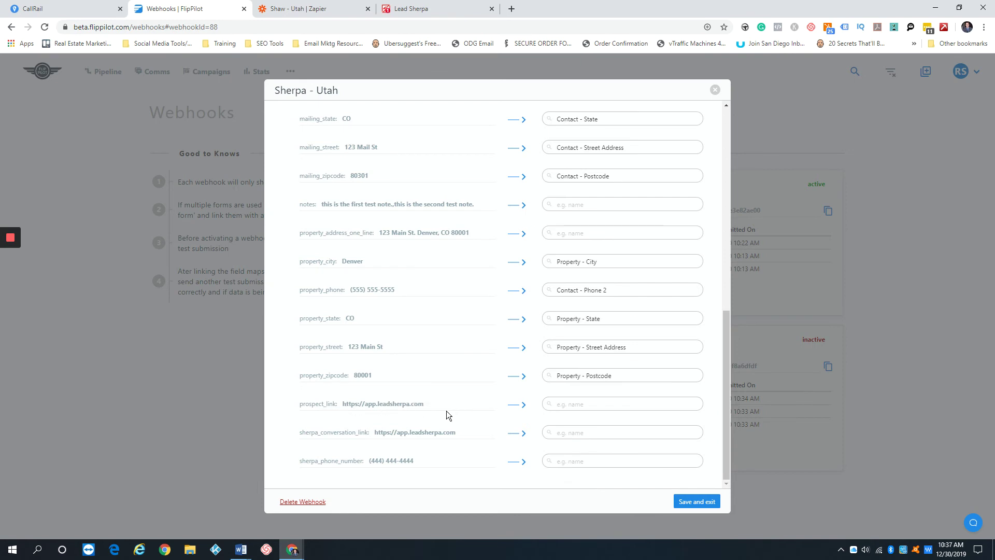
Map sherpa_conversation_link to Lead Info - Search Terms in the field maps
{"action": "left_click_drag", "start_coordinate": [310, 433], "coordinate": [369, 433]}
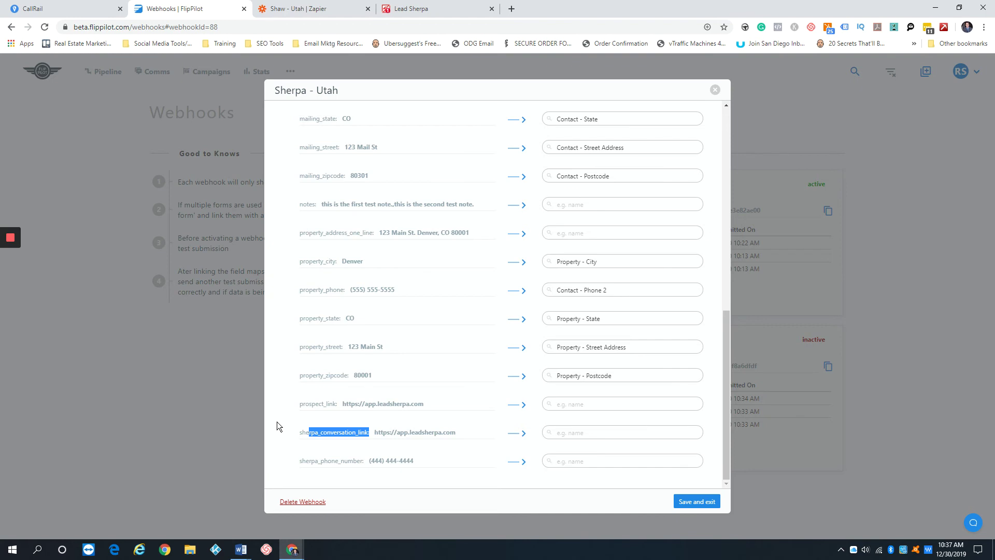
{"action": "left_click_drag", "start_coordinate": [340, 432], "coordinate": [376, 432]}
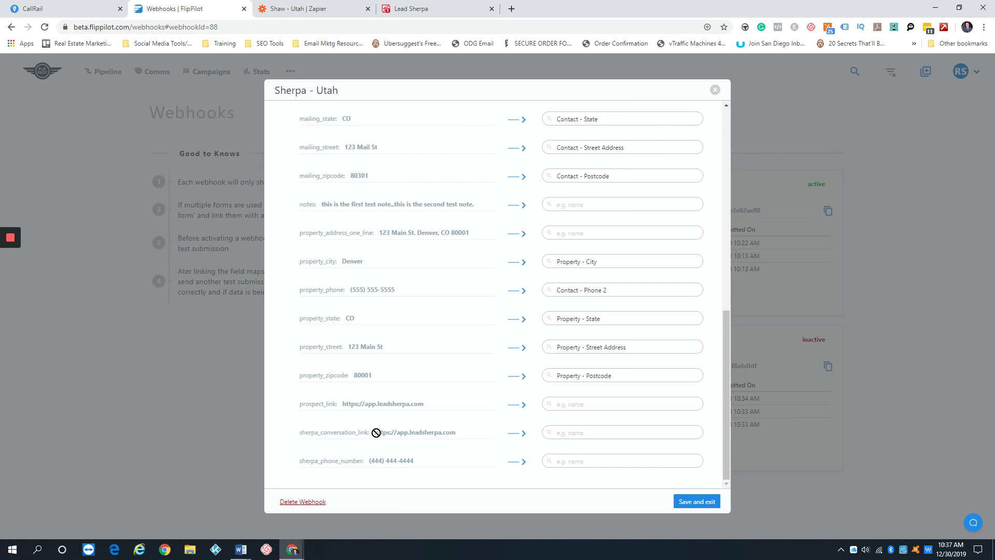
{"action": "left_click_drag", "start_coordinate": [376, 433], "coordinate": [585, 436]}
{"action": "left_click", "coordinate": [585, 435]}
{"action": "left_click_drag", "start_coordinate": [699, 338], "coordinate": [697, 412]}
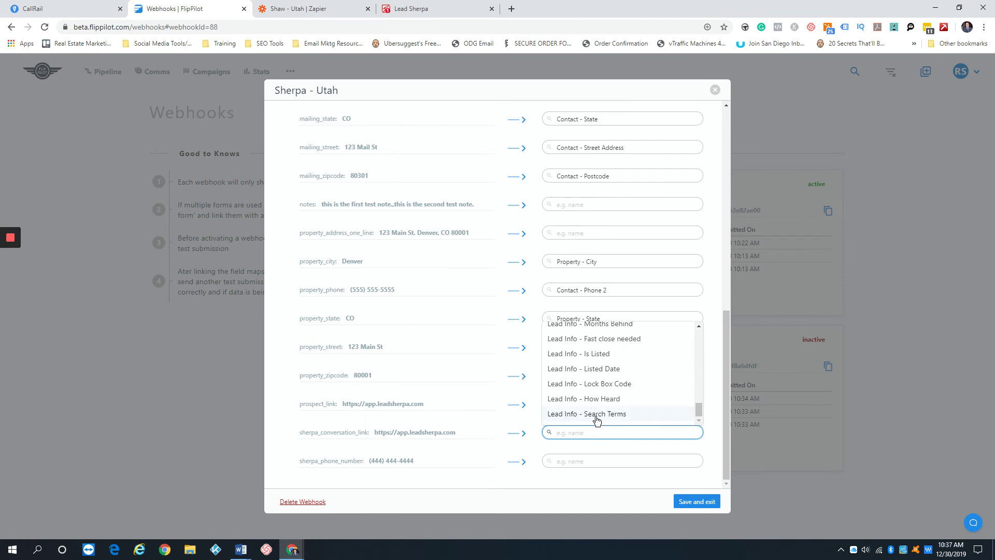
{"action": "left_click", "coordinate": [618, 414]}
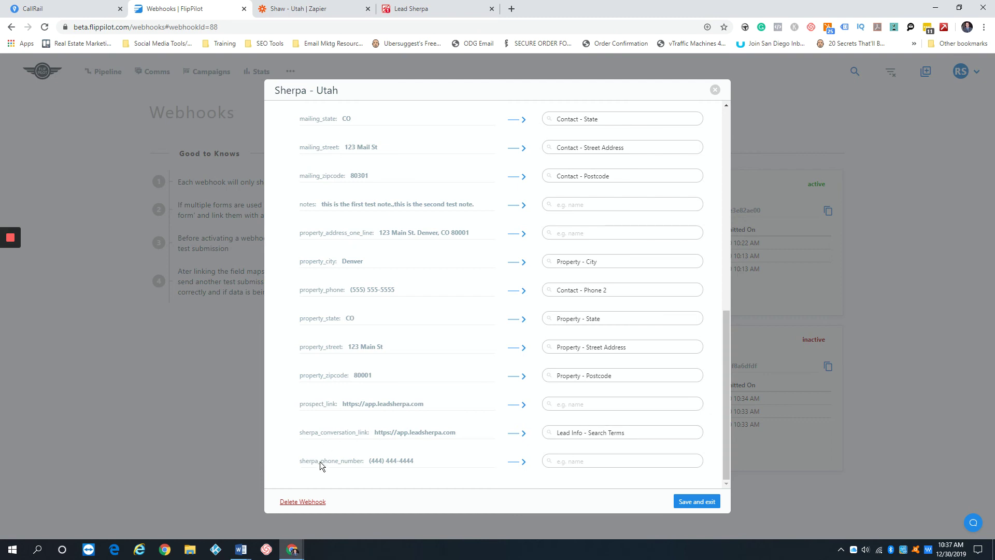
Set the webhook's unifier field to campaign_name, then save the webhook and exit
{"action": "left_click", "coordinate": [677, 502]}
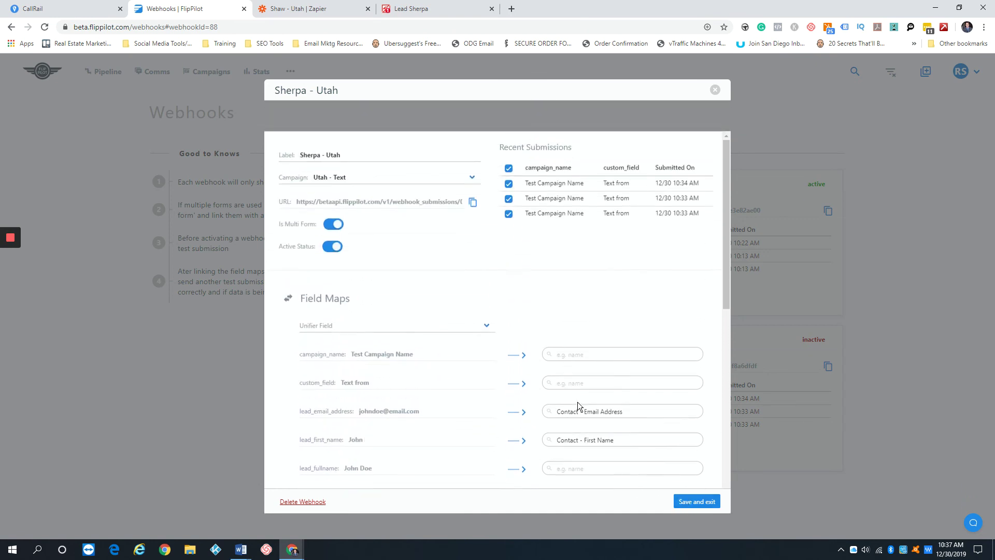
{"action": "scroll", "coordinate": [577, 402], "scroll_direction": "down", "scroll_amount": 1}
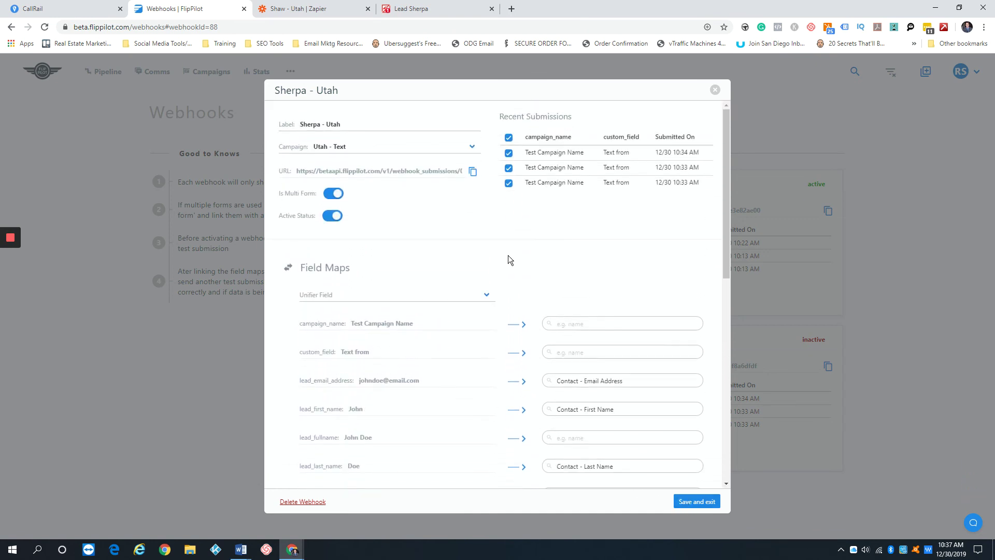
{"action": "left_click", "coordinate": [345, 294]}
{"action": "left_click", "coordinate": [480, 298]}
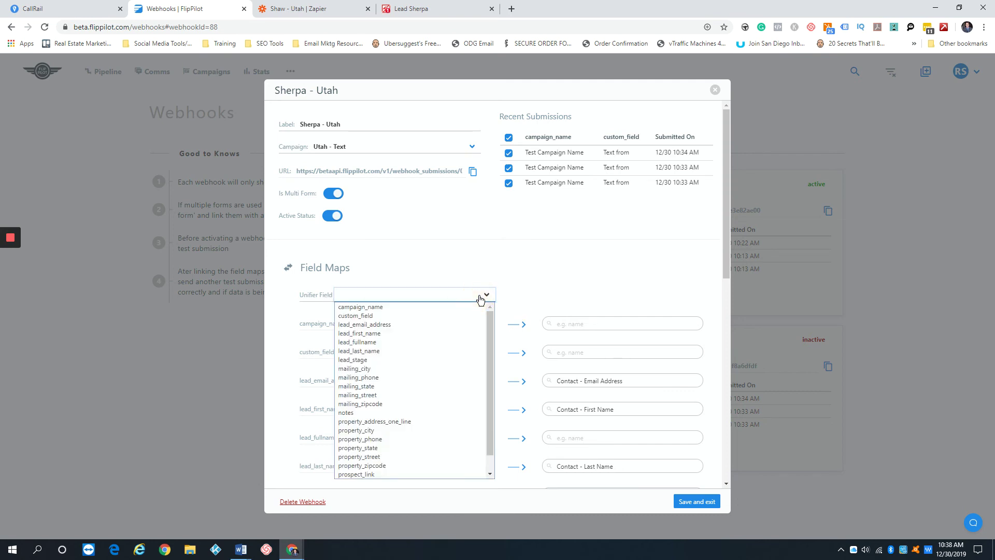
{"action": "left_click", "coordinate": [397, 308]}
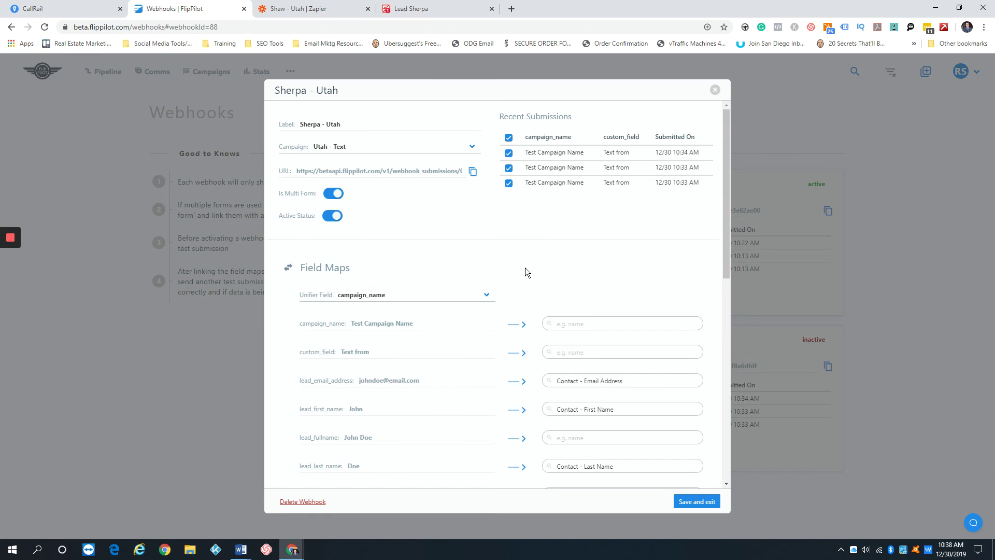
{"action": "left_click_drag", "start_coordinate": [725, 219], "coordinate": [705, 469]}
{"action": "left_click", "coordinate": [706, 503]}
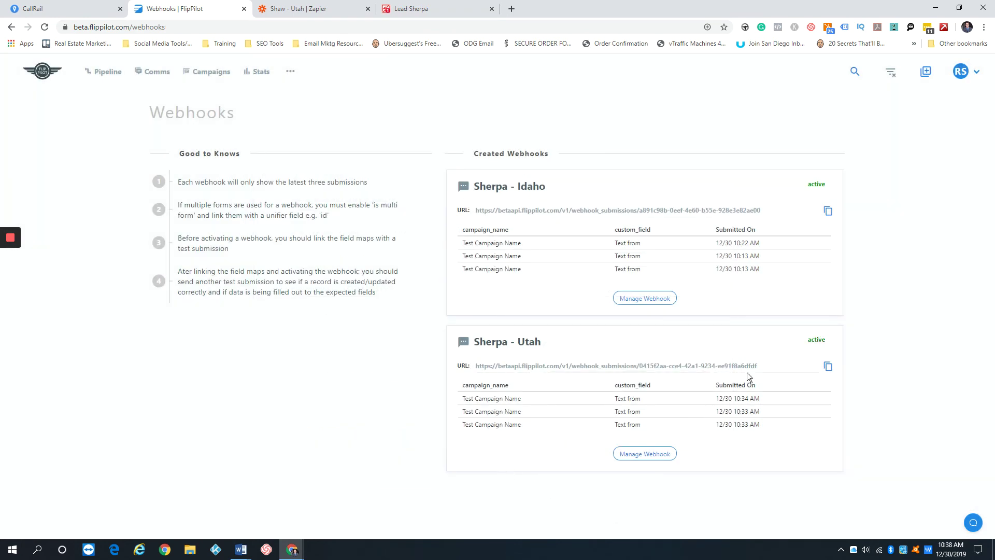
Switch to Zapier, retest the POST action, turn the Utah zap on and go to the list of zaps
{"action": "left_click", "coordinate": [818, 340]}
{"action": "left_click", "coordinate": [284, 9]}
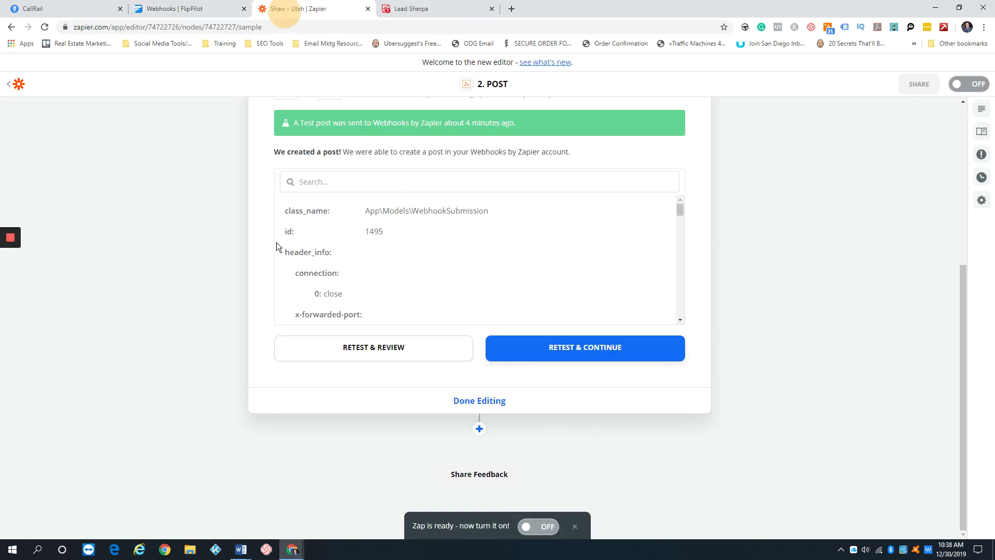
{"action": "left_click", "coordinate": [582, 353]}
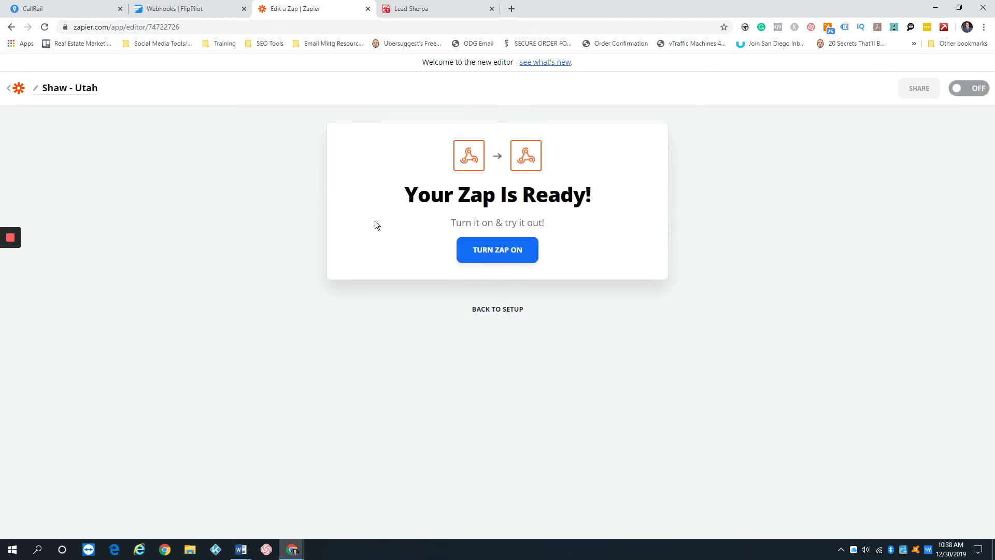
{"action": "left_click", "coordinate": [507, 256]}
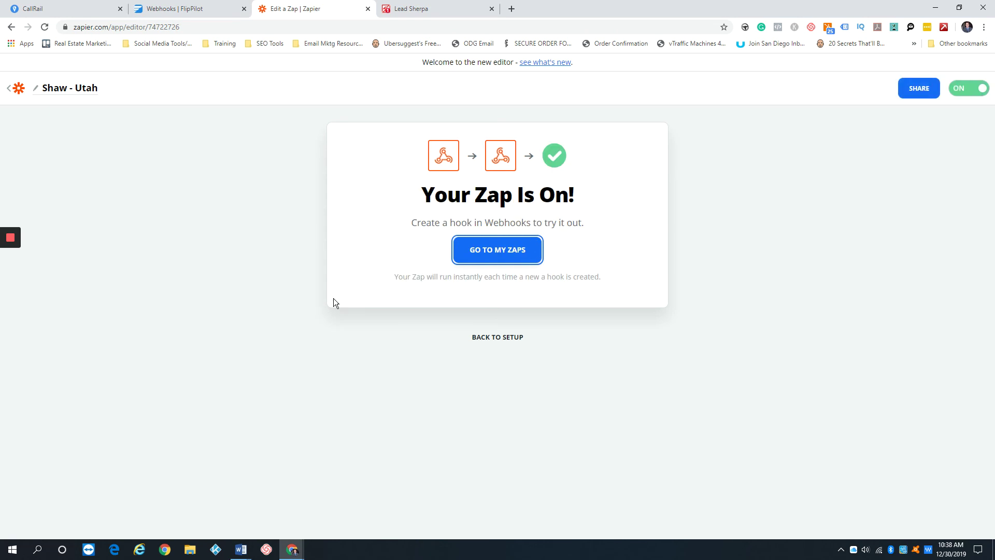
{"action": "left_click", "coordinate": [517, 254]}
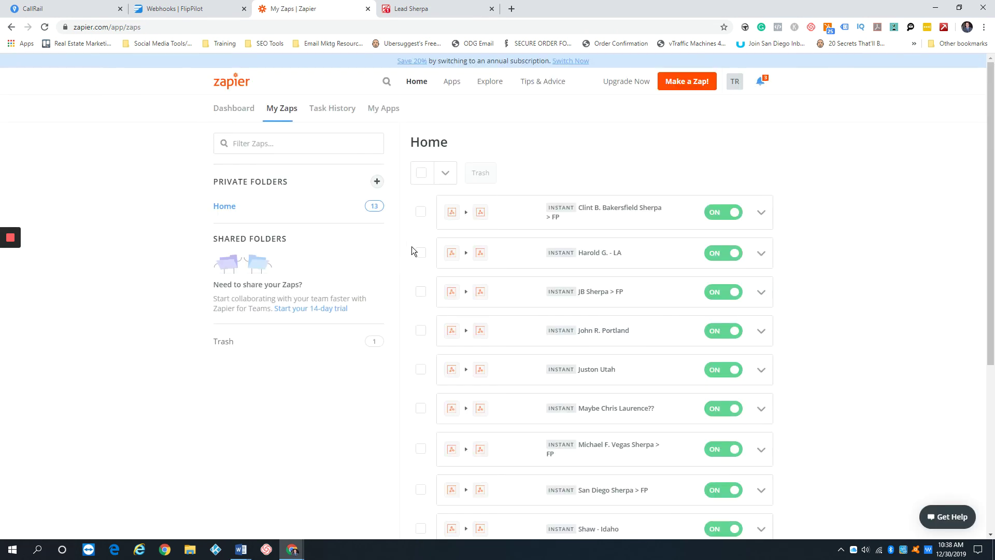
Switch to FlipPilot and open the last 123 Main St record in the pipeline's New stage
{"action": "left_click", "coordinate": [155, 8]}
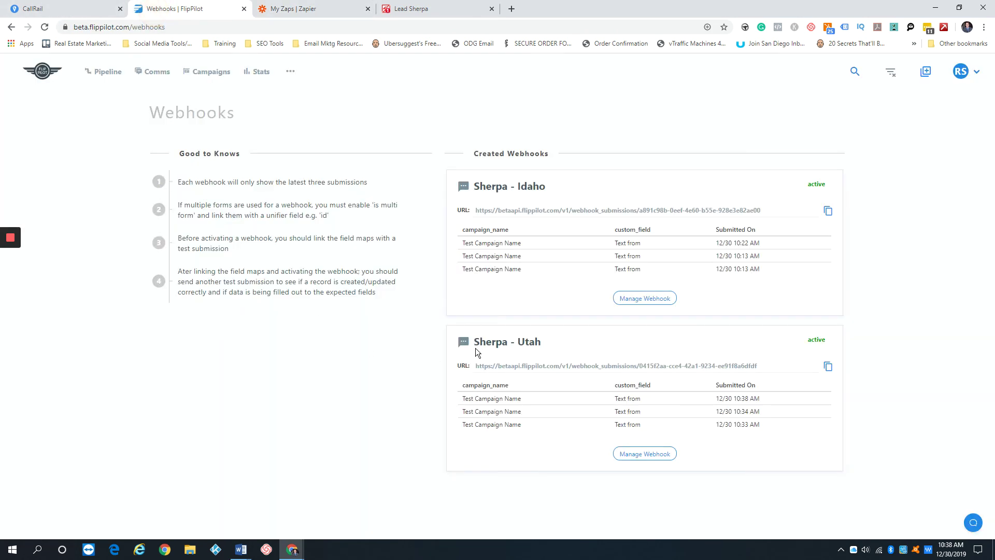
{"action": "left_click", "coordinate": [102, 72]}
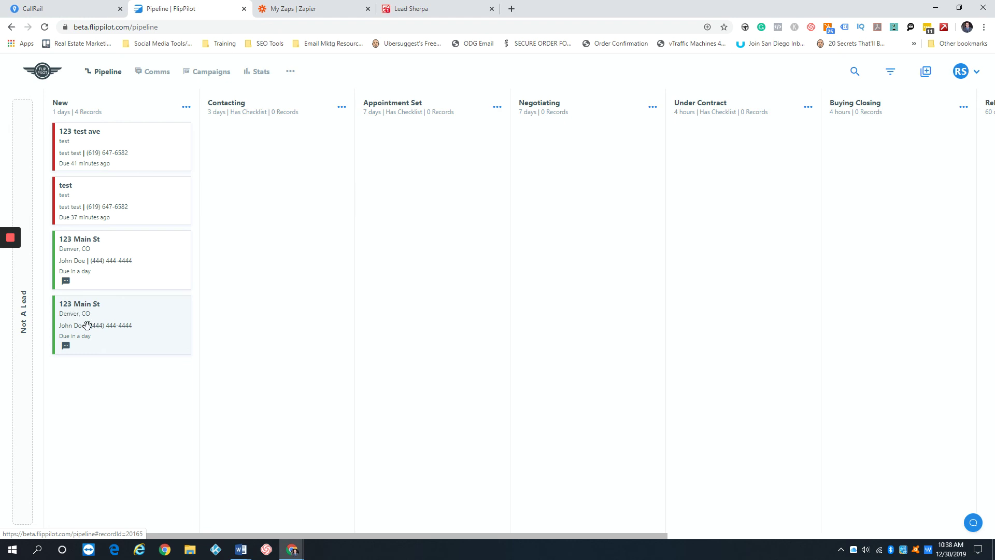
{"action": "mouse_move", "coordinate": [81, 339]}
{"action": "left_click", "coordinate": [123, 336]}
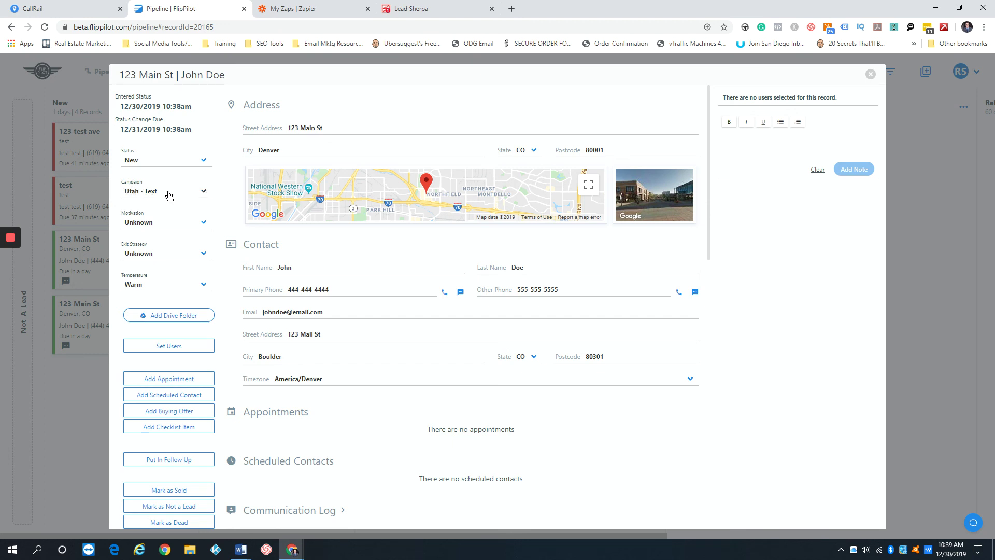
Check the FlipPilot - Utah webhook in Lead Sherpa and the zap list in Zapier, then return to the FlipPilot record
{"action": "left_click", "coordinate": [433, 12]}
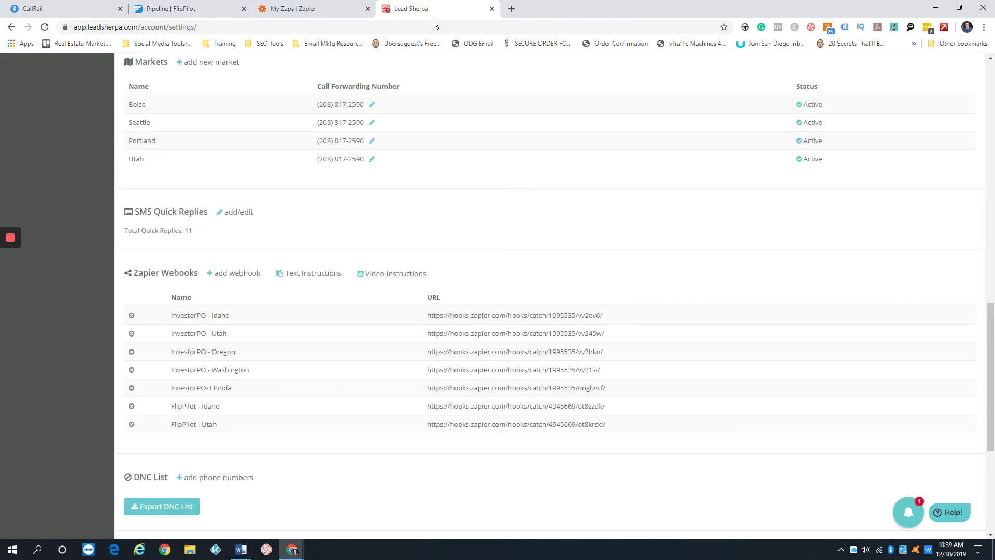
{"action": "left_click_drag", "start_coordinate": [188, 424], "coordinate": [220, 425]}
{"action": "left_click", "coordinate": [311, 9]}
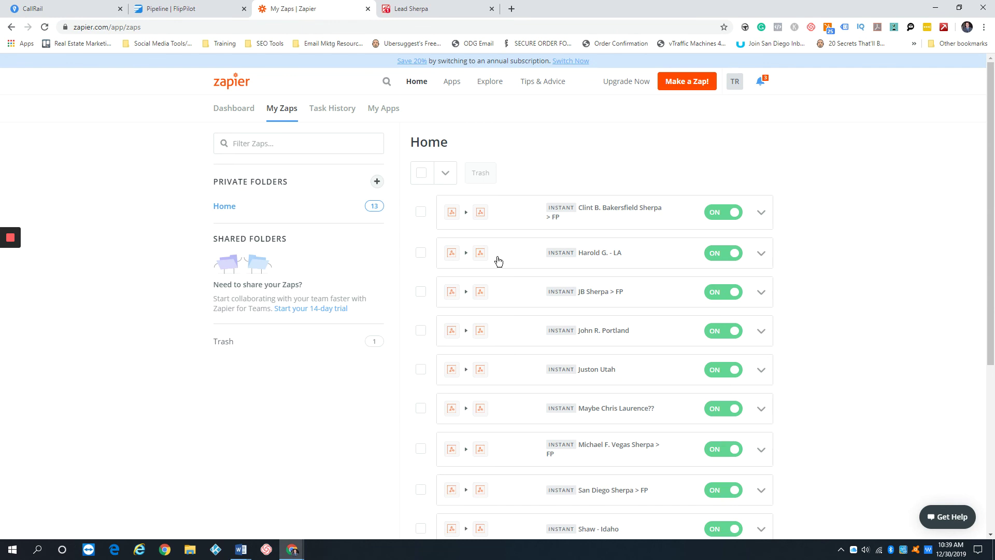
{"action": "left_click", "coordinate": [198, 10]}
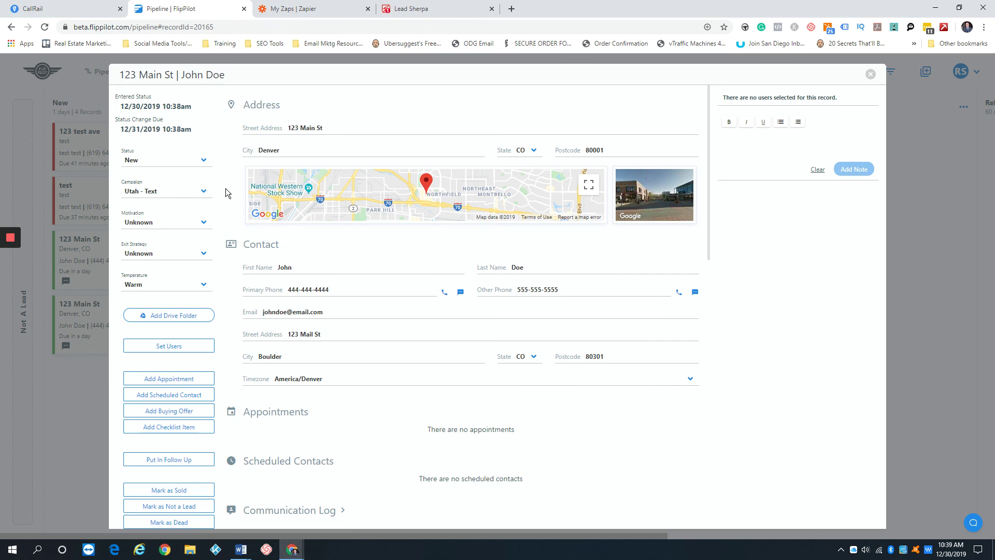
Examine the campaign, property address and contact details transferred into the 123 Main St test record
{"action": "left_click", "coordinate": [271, 128]}
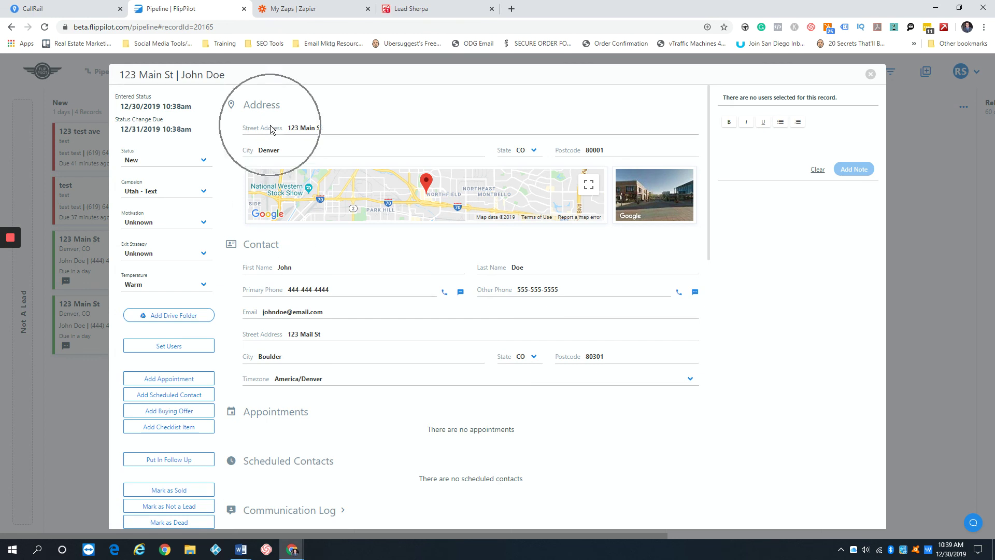
{"action": "left_click_drag", "start_coordinate": [250, 106], "coordinate": [281, 105]}
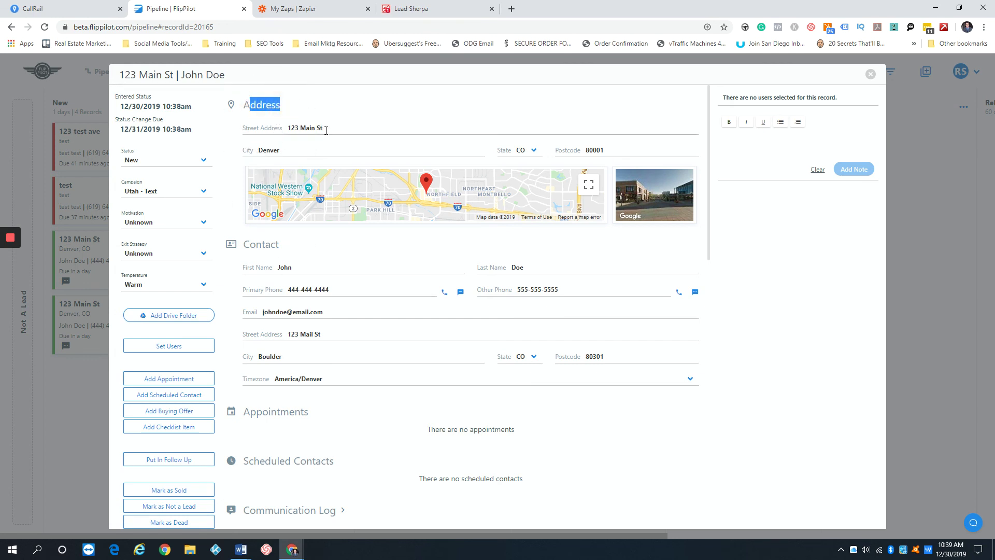
{"action": "scroll", "coordinate": [578, 165], "scroll_direction": "down", "scroll_amount": 1}
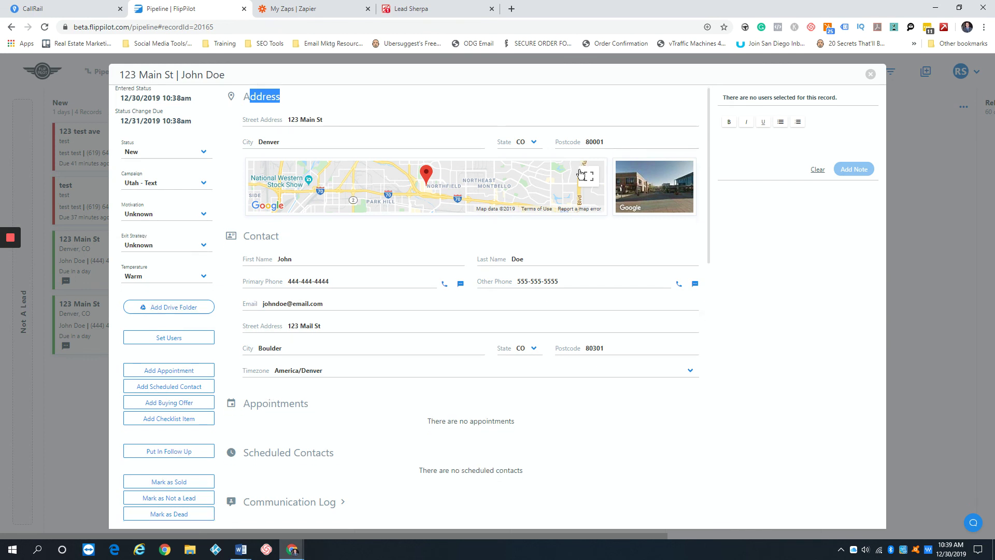
{"action": "scroll", "coordinate": [580, 174], "scroll_direction": "down", "scroll_amount": 1}
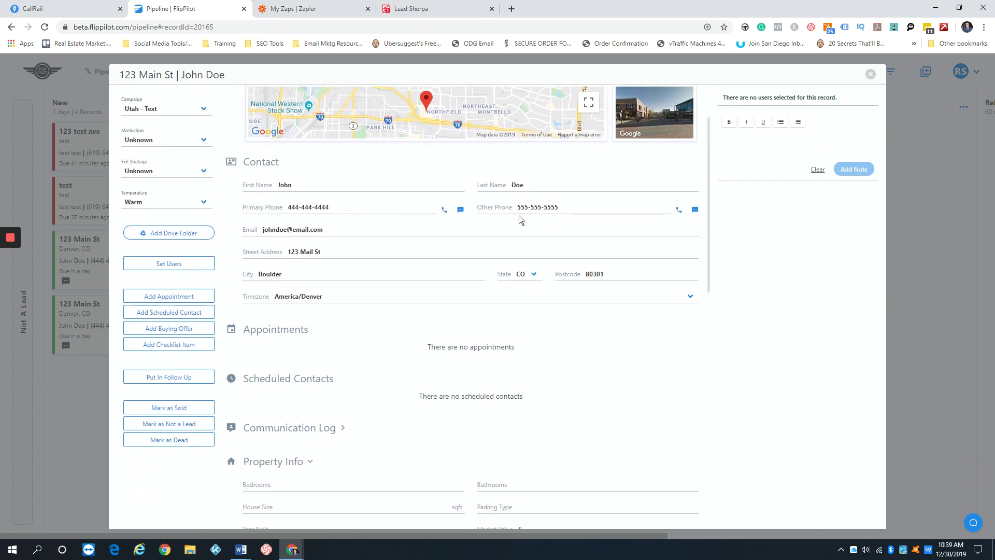
{"action": "scroll", "coordinate": [310, 206], "scroll_direction": "down", "scroll_amount": 1}
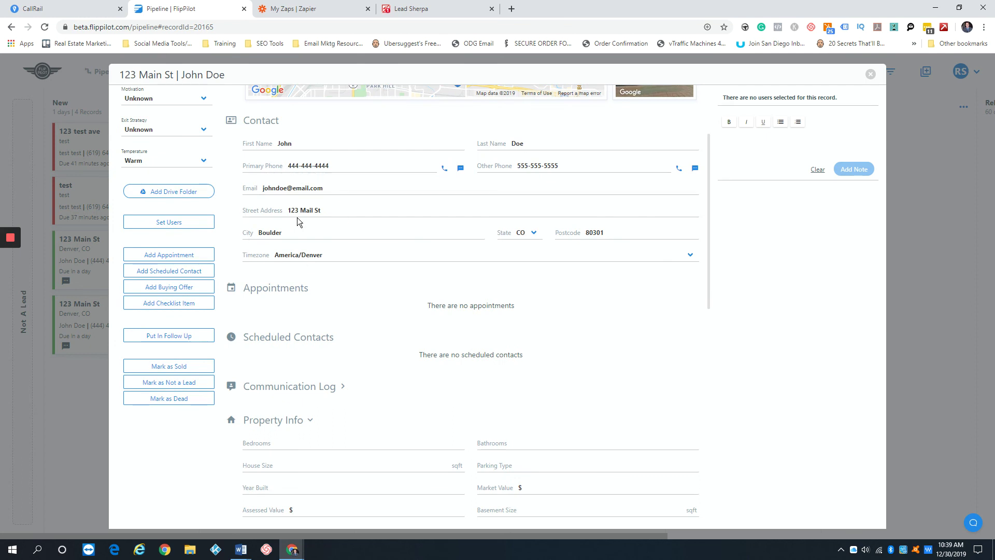
{"action": "scroll", "coordinate": [298, 215], "scroll_direction": "down", "scroll_amount": 1}
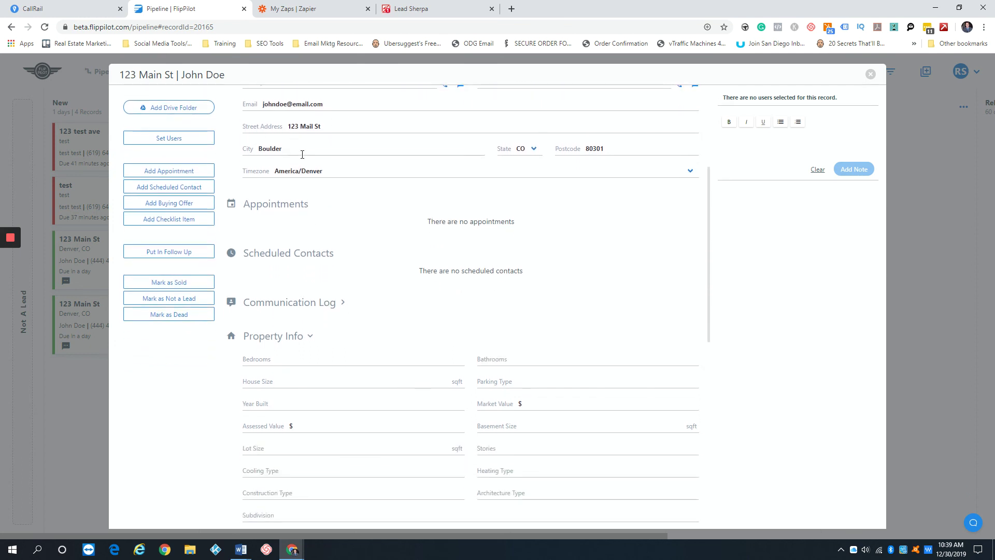
Check the conversation link stored under Search Terms in the record's Lead Info section
{"action": "scroll", "coordinate": [302, 154], "scroll_direction": "down", "scroll_amount": 8}
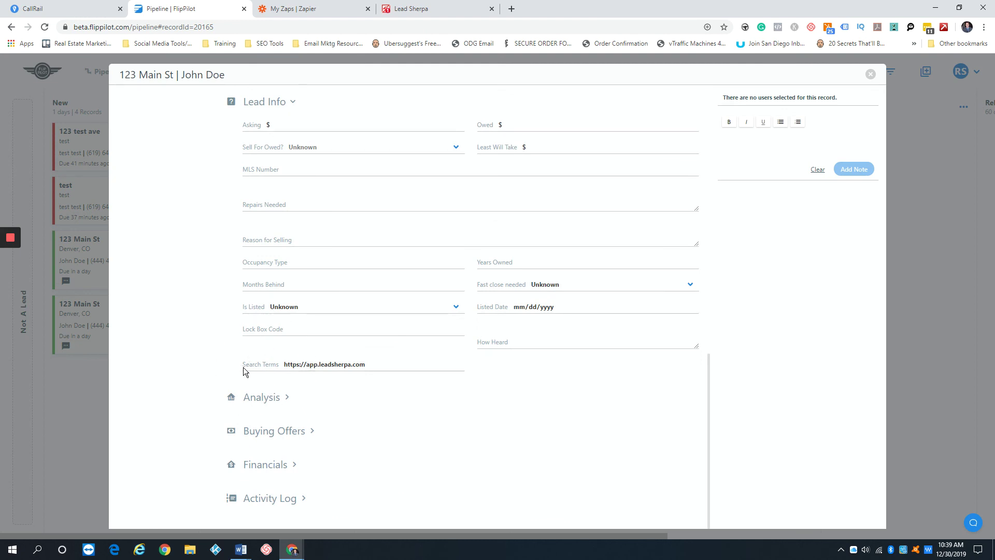
{"action": "left_click", "coordinate": [262, 366]}
{"action": "left_click", "coordinate": [366, 365]}
{"action": "triple_click", "coordinate": [362, 364]}
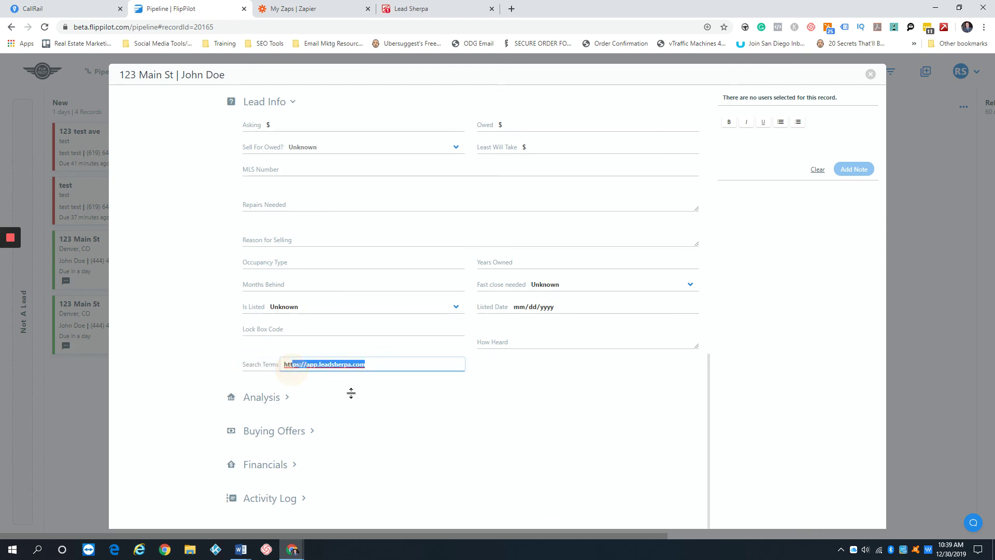
{"action": "left_click", "coordinate": [177, 355]}
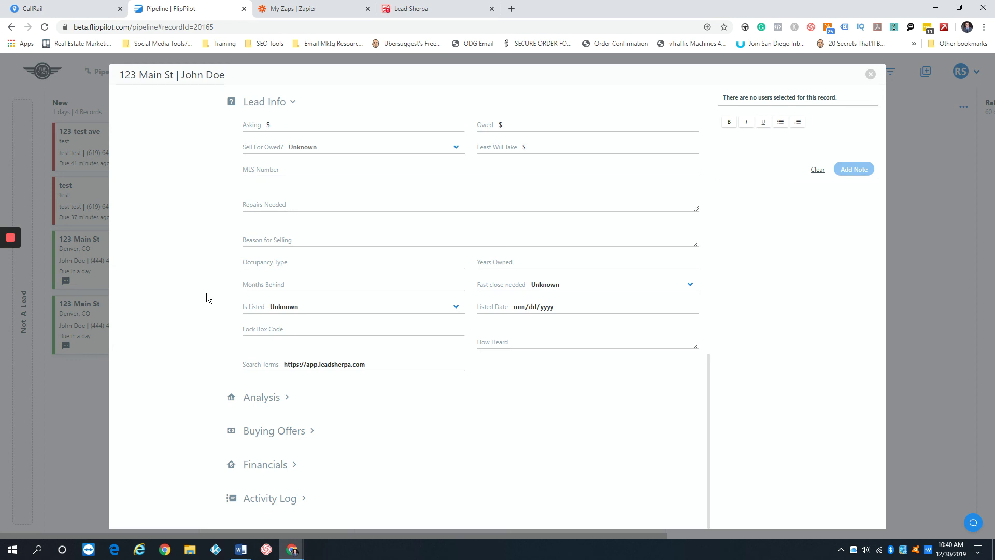
Close the test record, look over the zap list in Zapier and return to the FlipPilot pipeline
{"action": "left_click", "coordinate": [871, 76]}
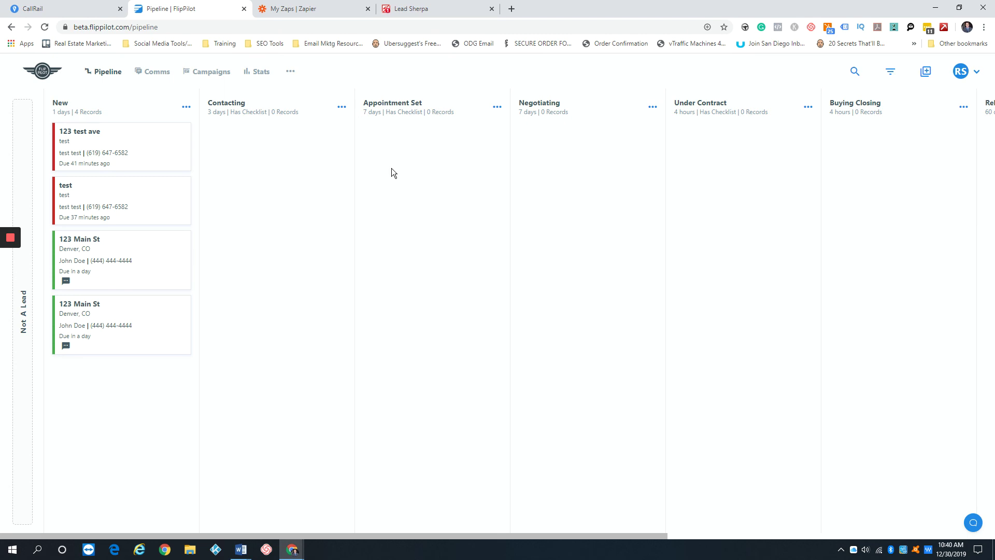
{"action": "left_click", "coordinate": [292, 8]}
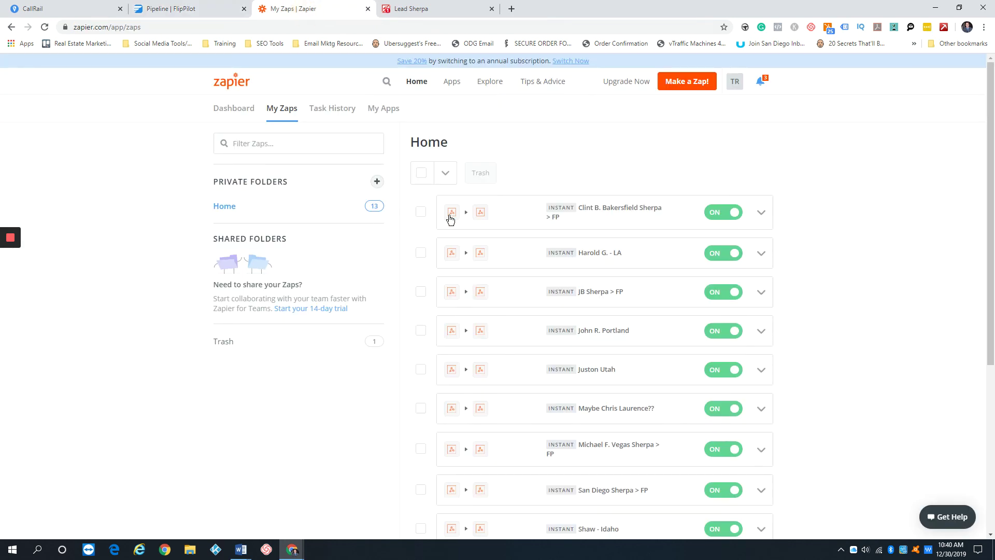
{"action": "left_click", "coordinate": [165, 10]}
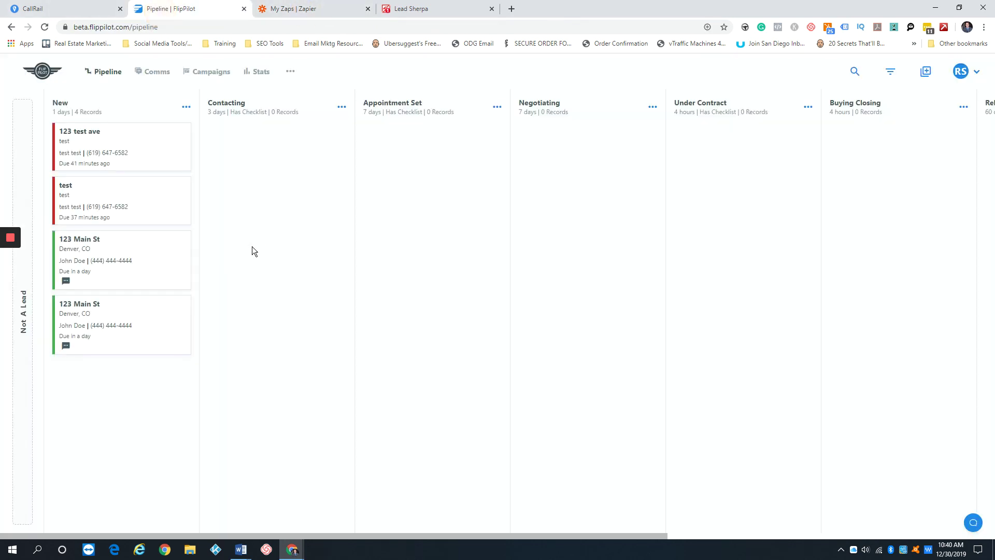